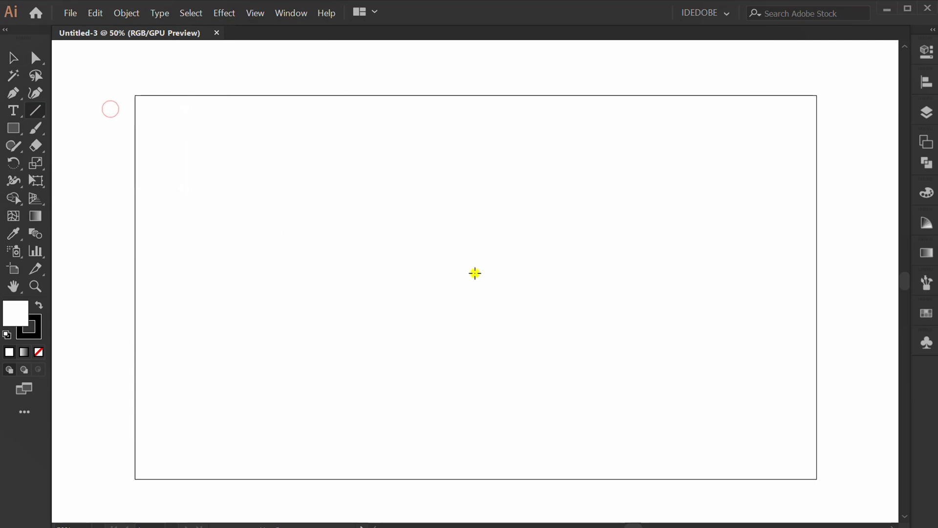
Draw a vertical line near the artboard's middle and rotate a copy of it 90° to form a cross.
mouse_move(471, 231)
left_mouse_down()
mouse_move(471, 344)
mouse_move(499, 341)
mouse_move(521, 310)
left_mouse_up()
key("r")
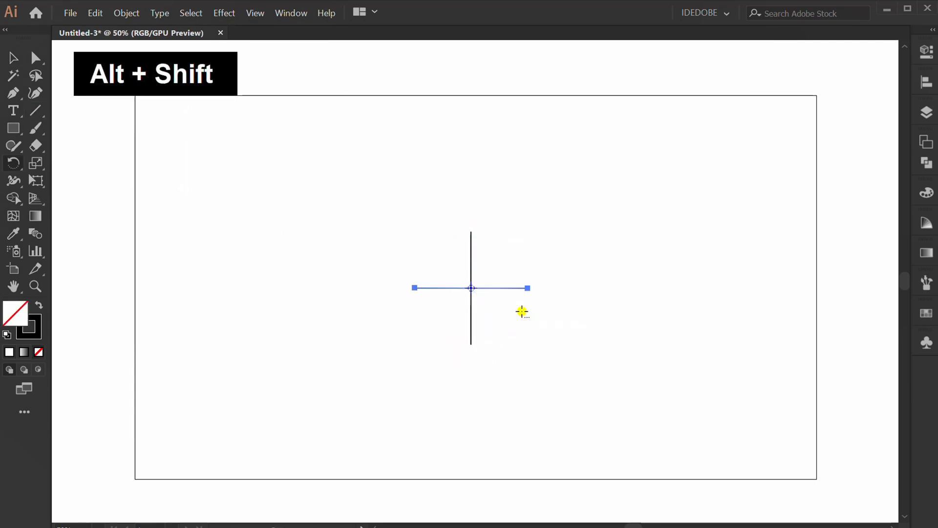
key("v")
Centre both crossed lines horizontally and vertically on the artboard and convert them to guides.
left_click_drag(536, 232, 471, 307)
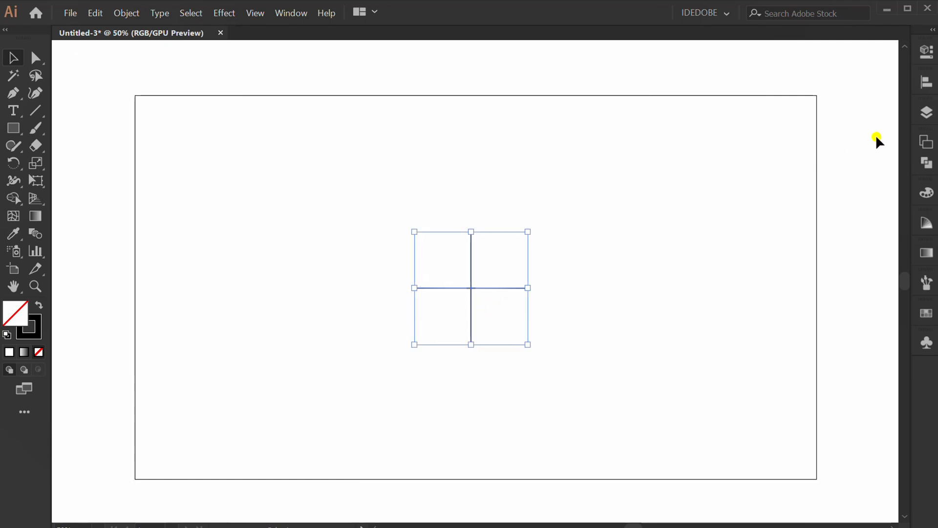
left_click(926, 82)
left_click(782, 107)
left_click(870, 107)
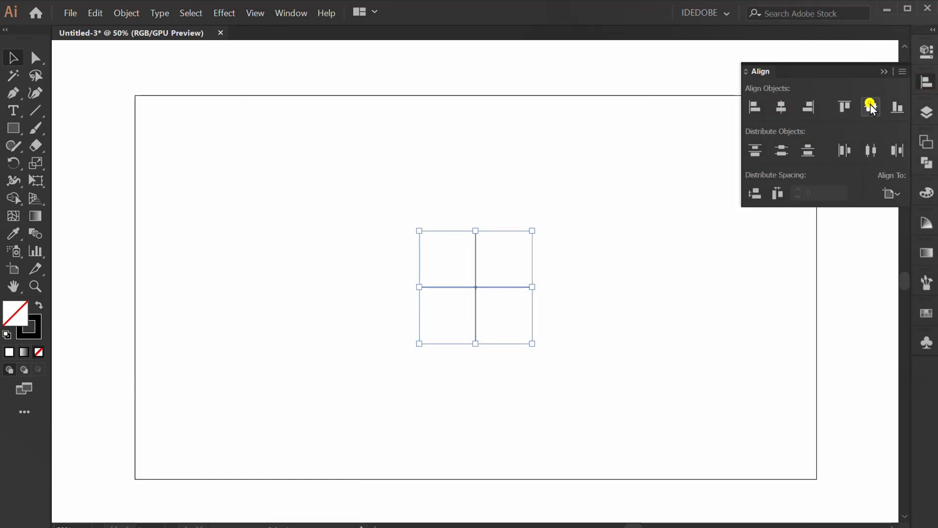
left_click(883, 71)
right_click(456, 247)
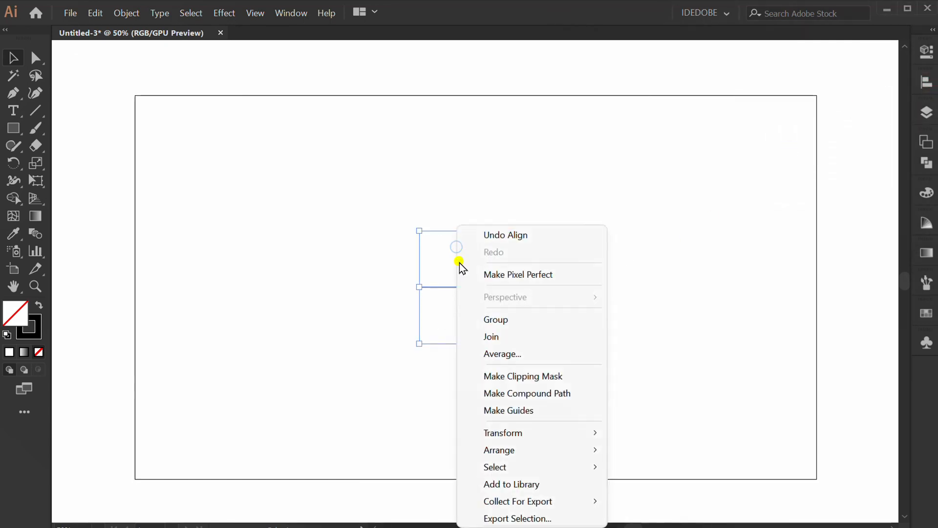
left_click(555, 411)
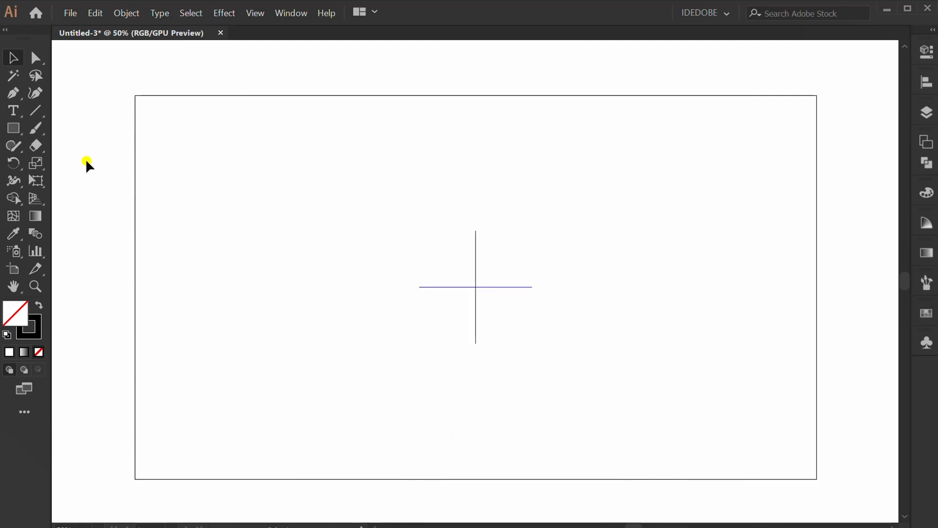
Draw a rectangle covering the whole artboard and offset its path by -60 pt with Miter joins.
left_click_drag(15, 131, 74, 128)
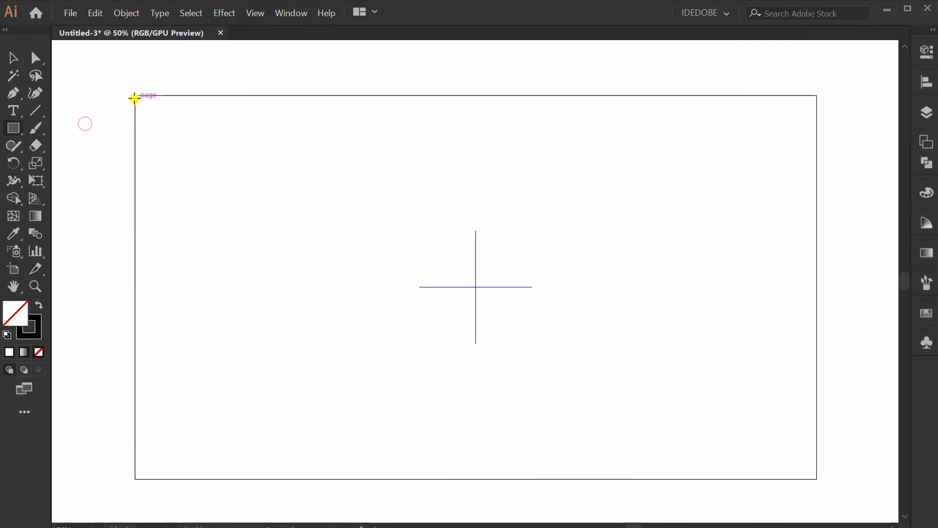
left_click_drag(134, 96, 817, 480)
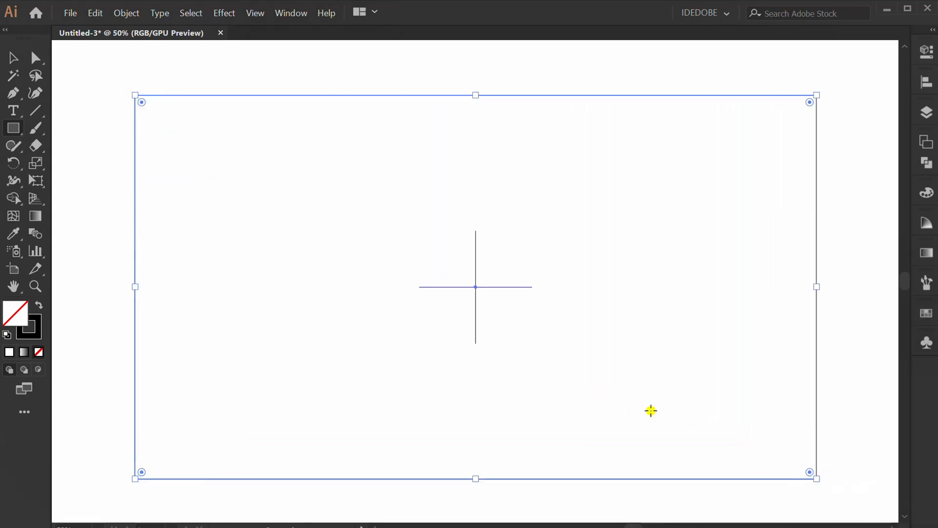
left_click(122, 15)
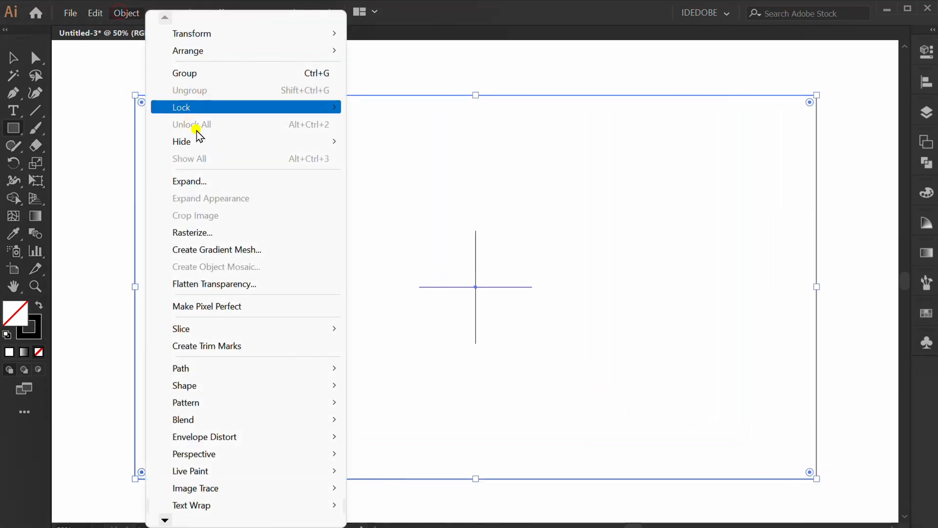
mouse_move(296, 368)
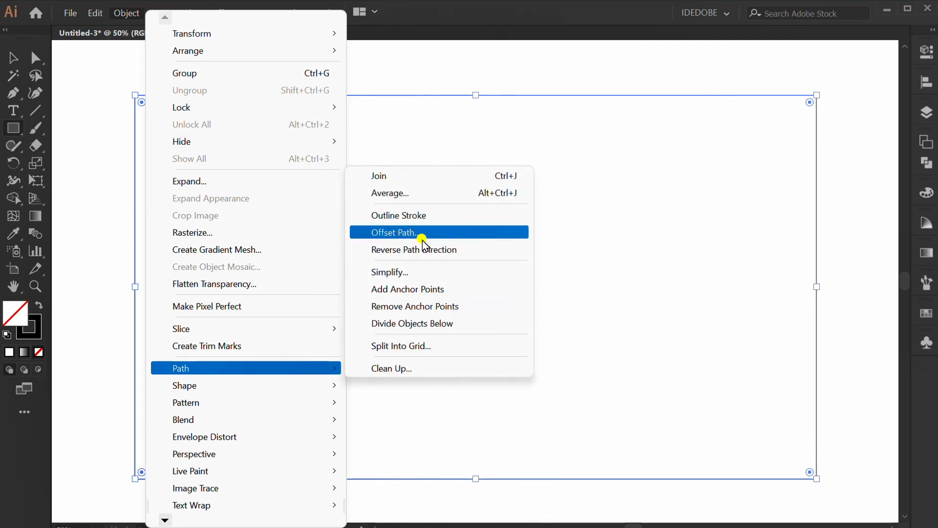
left_click(476, 233)
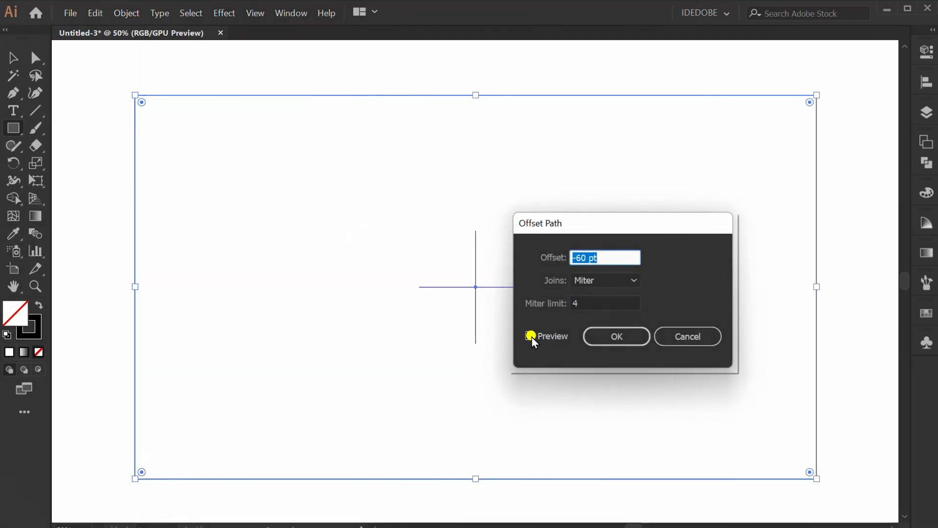
left_click(530, 336)
double_click(613, 258)
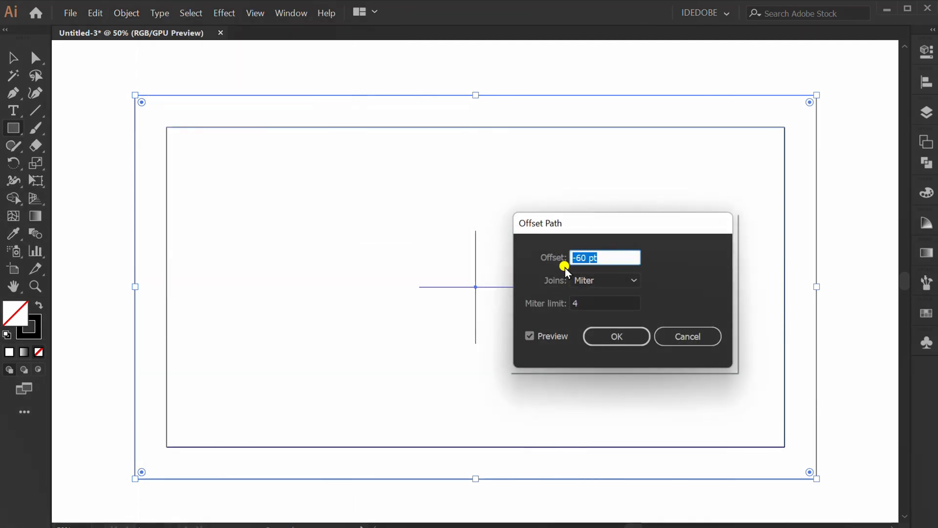
left_click(608, 334)
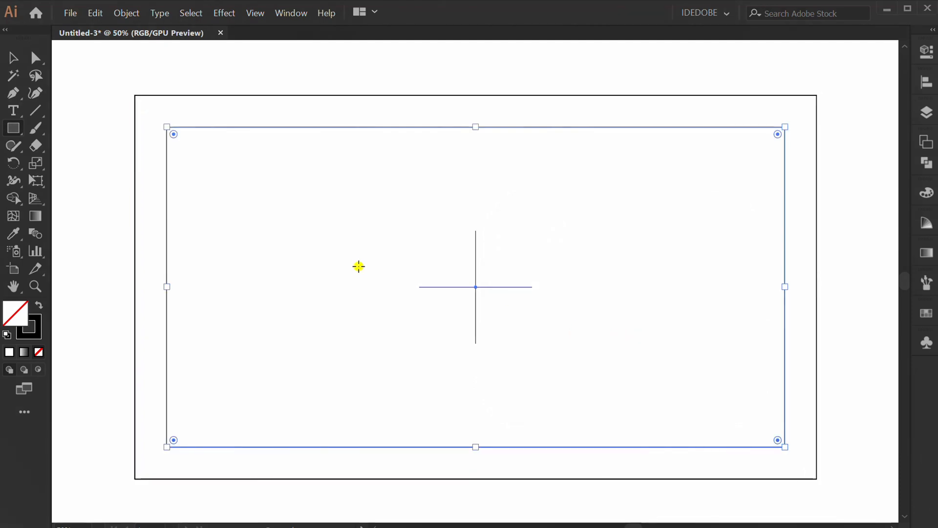
Delete the outer artboard-sized rectangle and convert the inner offset rectangle to guides.
key("v")
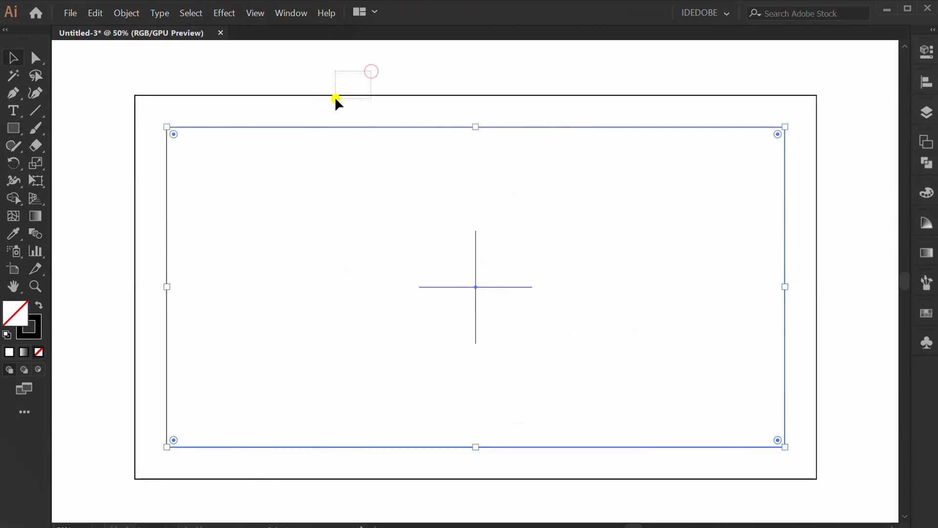
left_click_drag(371, 72, 337, 157)
key("Delete")
right_click(337, 158)
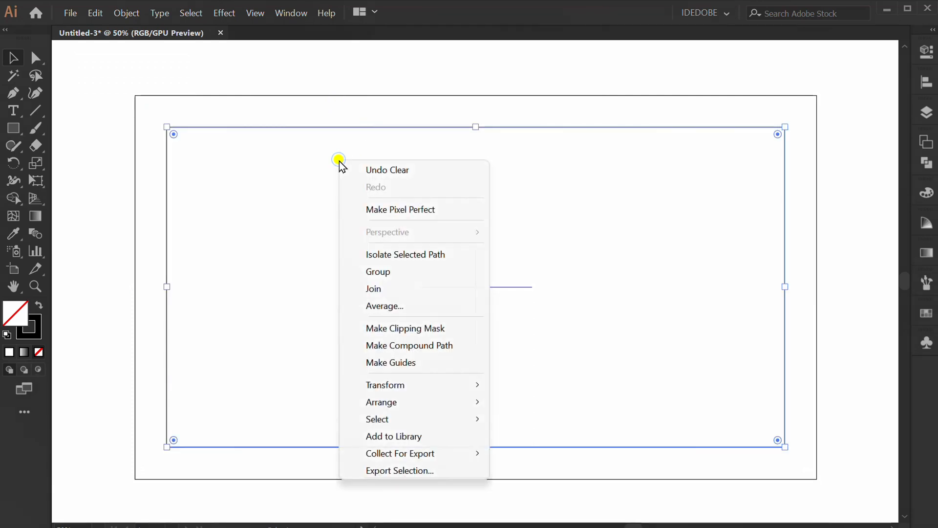
left_click(421, 362)
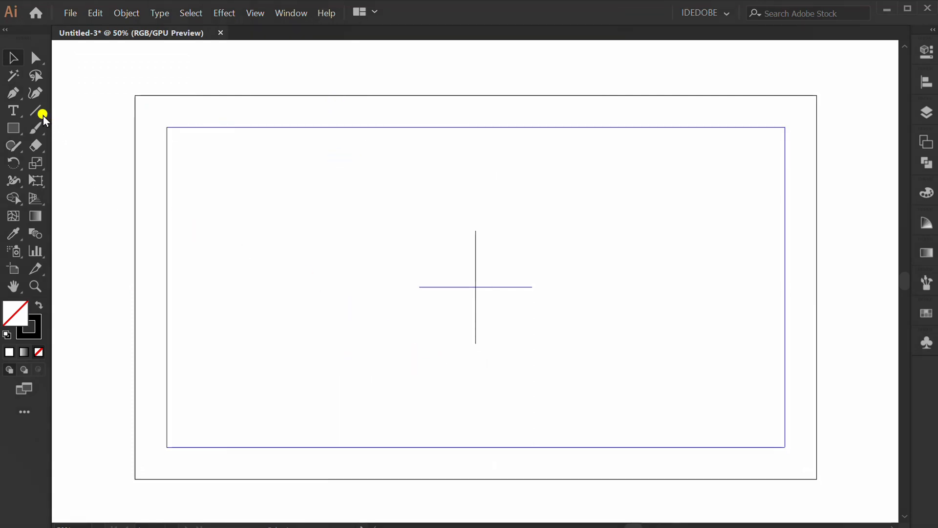
Draw a horizontal line along the full upper margin guide and apply a Transform effect with a 10 pt vertical move and 10 copies.
left_click_drag(39, 110, 76, 107)
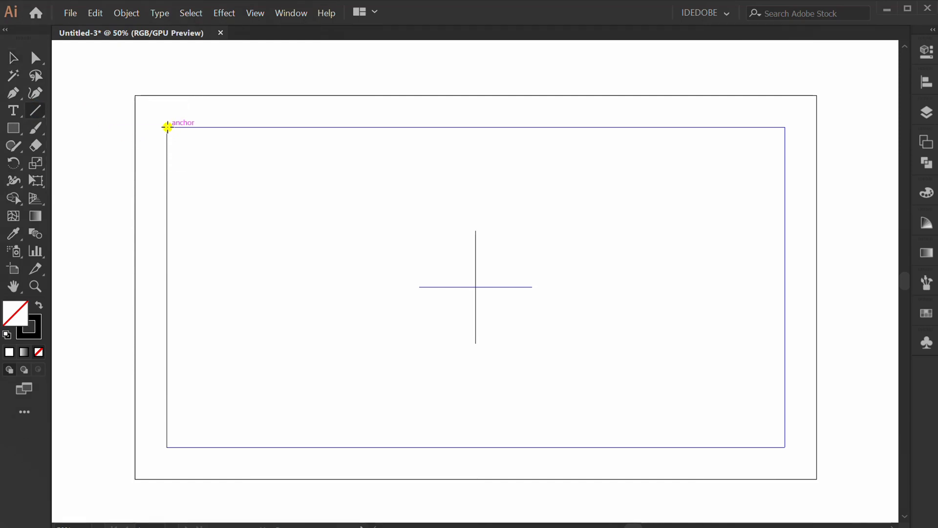
left_click_drag(167, 127, 784, 128)
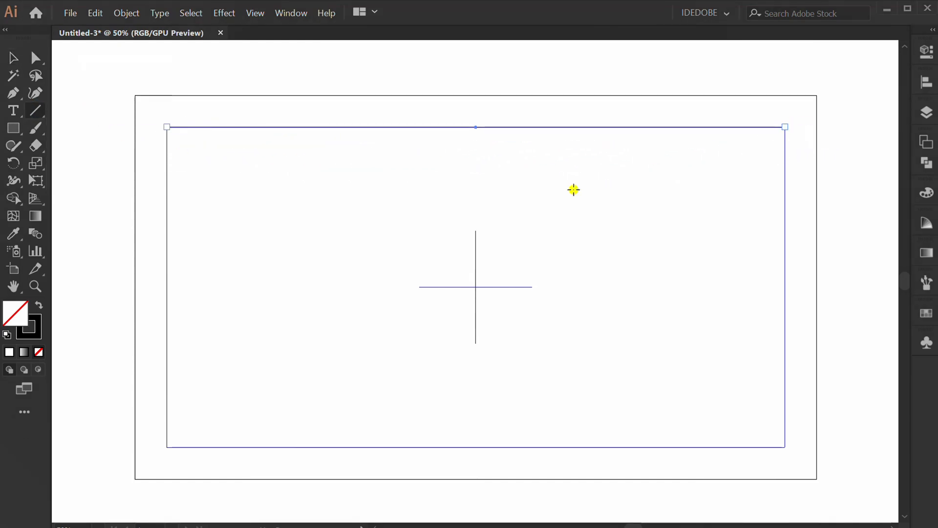
left_click(224, 12)
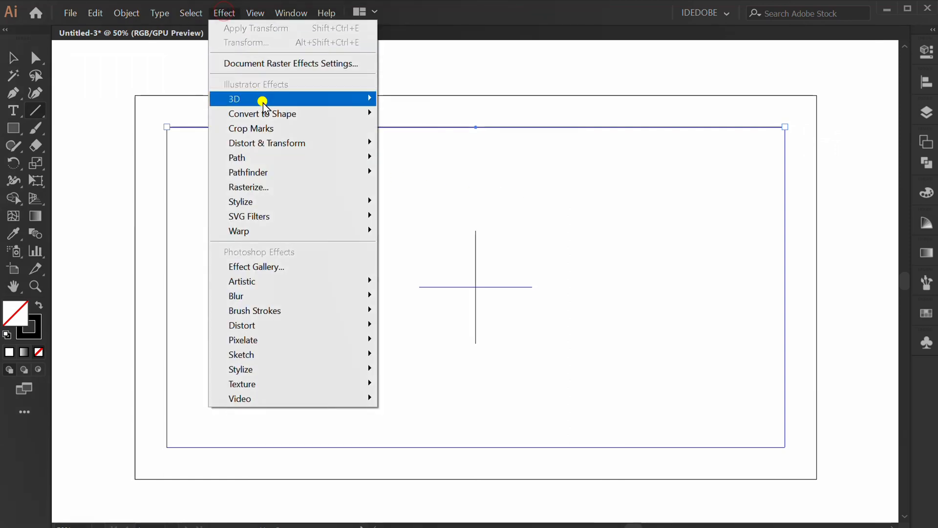
mouse_move(350, 141)
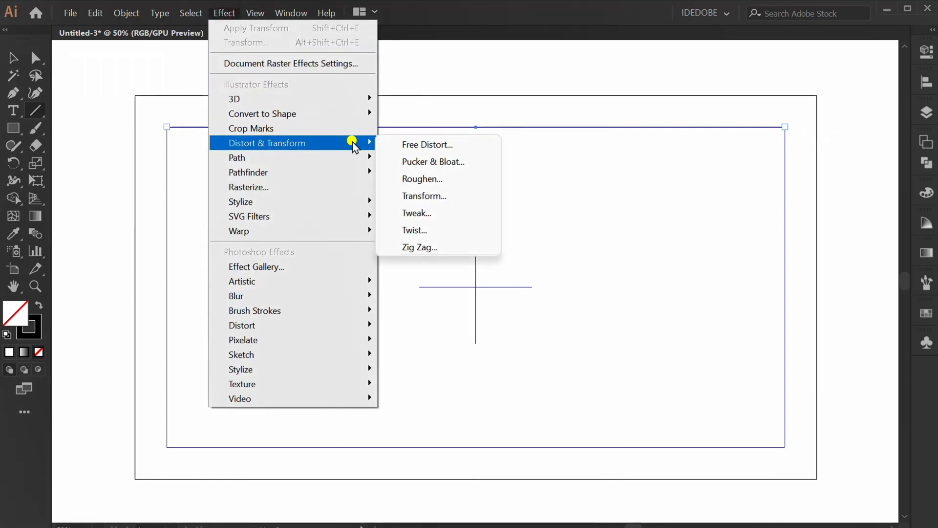
left_click(479, 195)
left_click(660, 435)
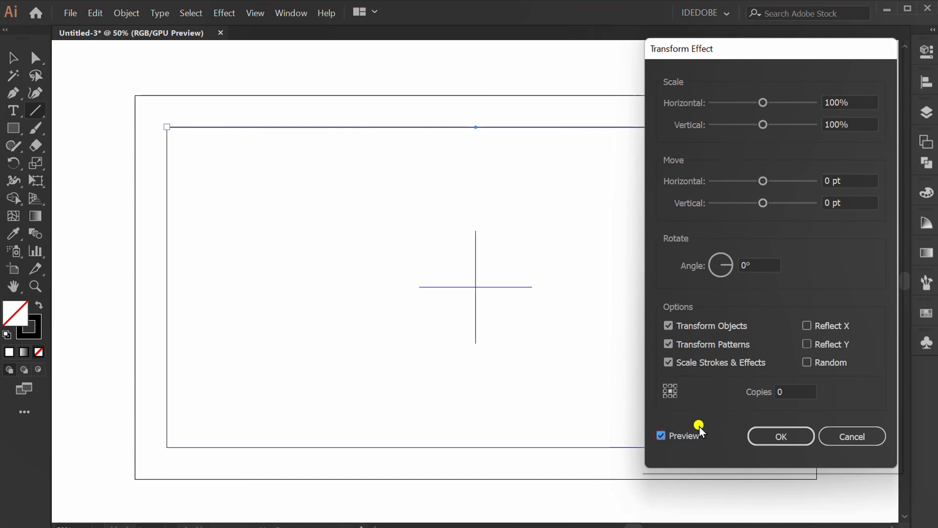
scroll(842, 204, "up", 8)
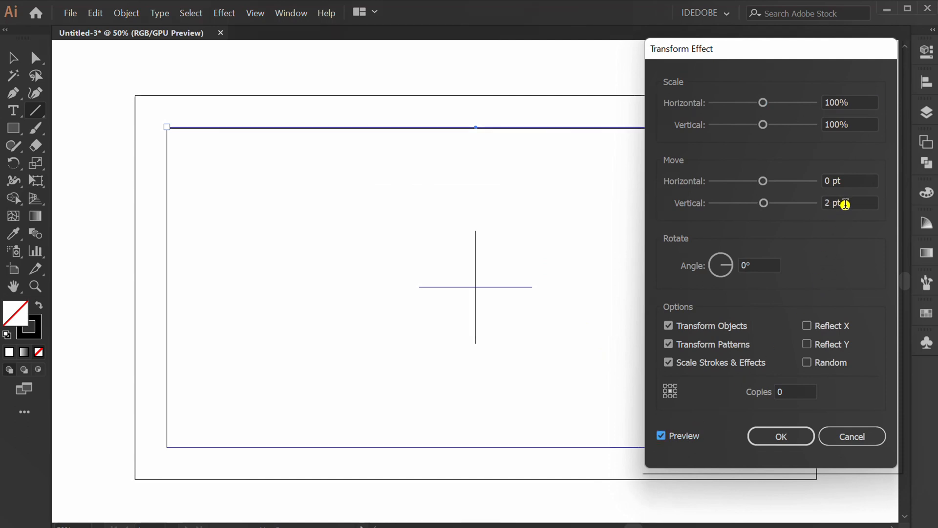
scroll(853, 203, "up", 2)
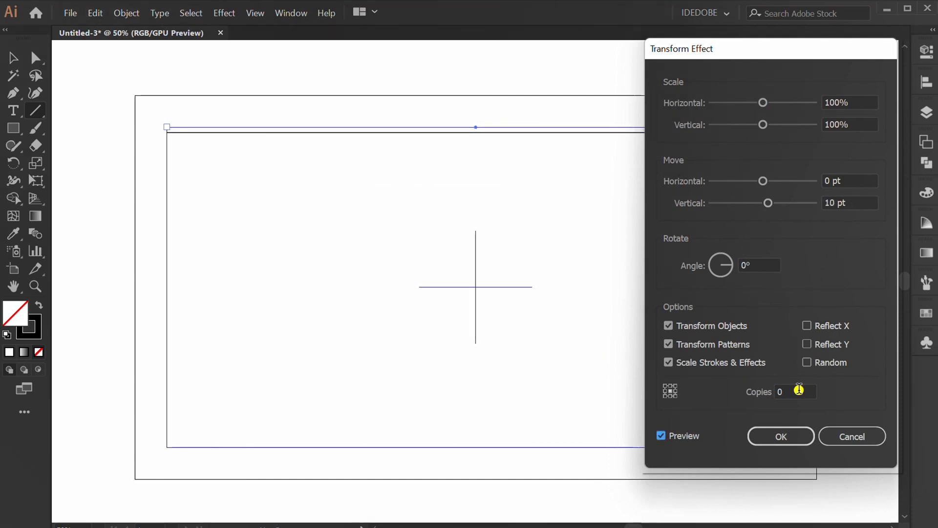
scroll(799, 391, "up", 7)
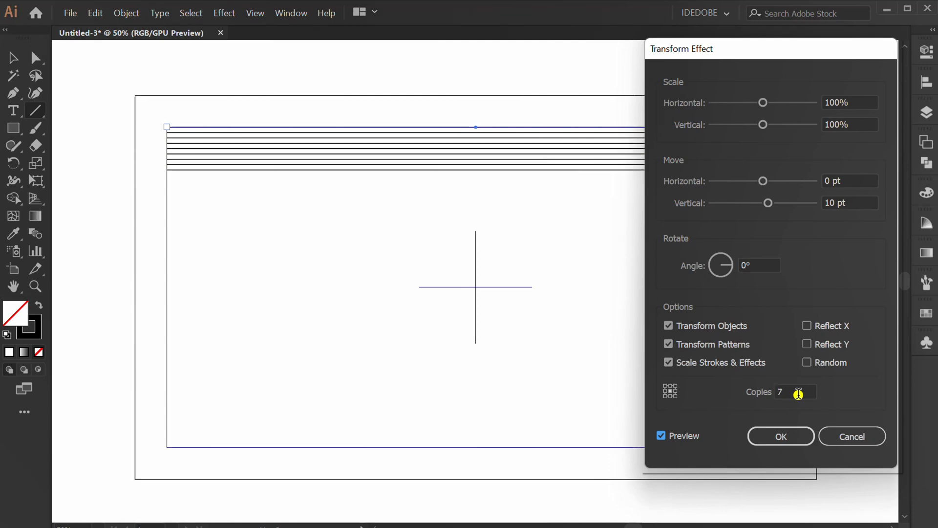
scroll(798, 394, "up", 3)
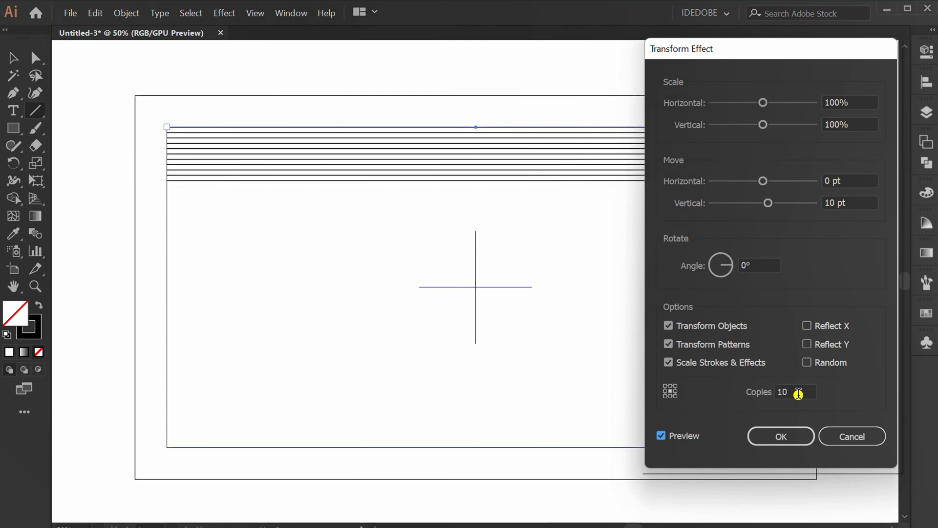
left_click(784, 437)
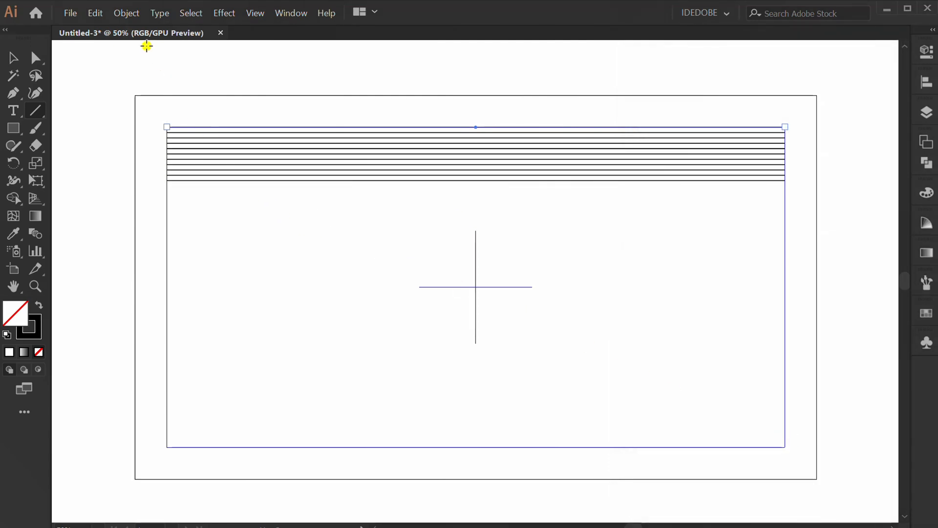
Expand the appearance of the repeated lines and ungroup them into separate paths.
left_click(126, 13)
left_click(248, 201)
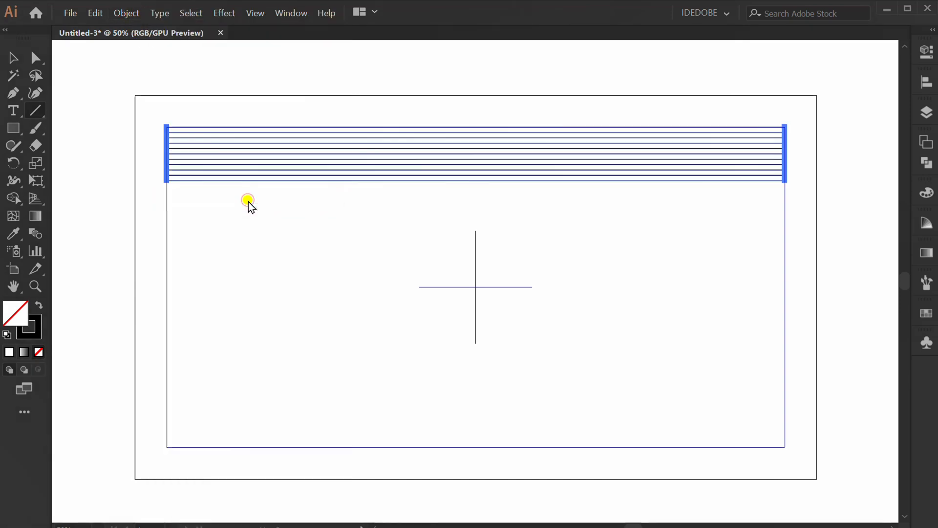
right_click(246, 154)
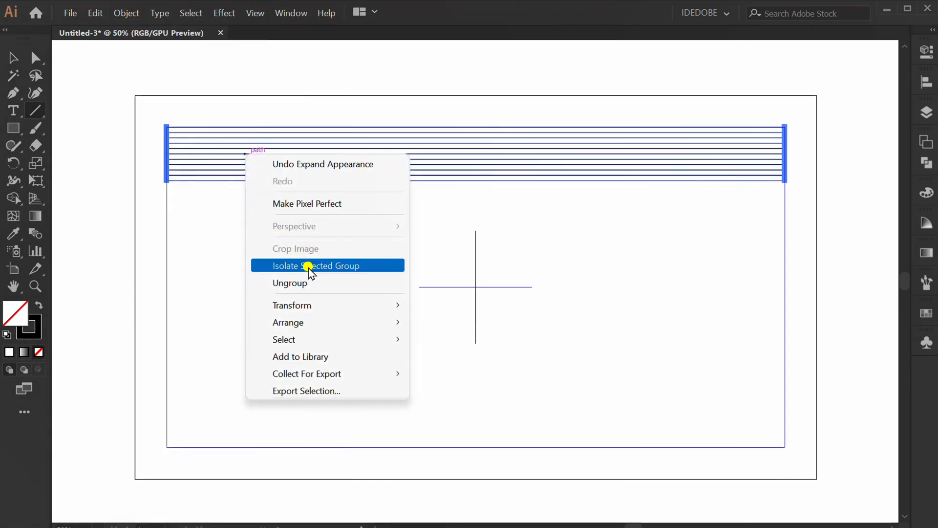
left_click(316, 283)
key("v")
left_click(288, 248)
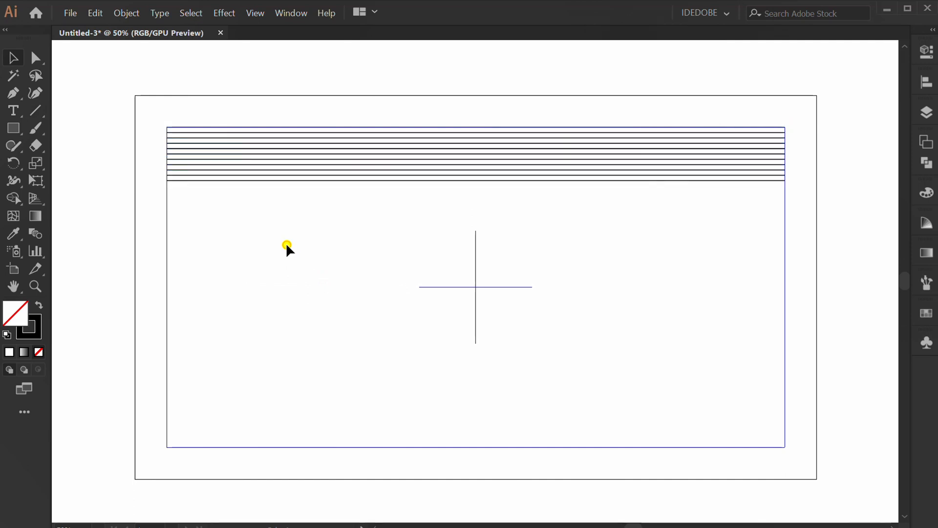
Delete the second, fifth, eighth and tenth horizontal lines, counting from the uppermost one.
key("ctrl+plus")
key("ctrl+plus")
key("ctrl+plus")
left_click(350, 141)
key("Delete")
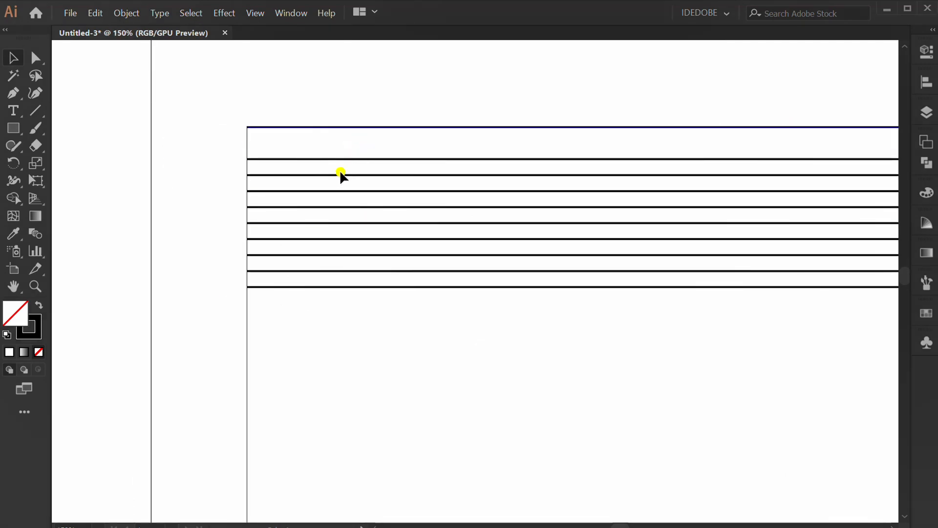
left_click(331, 190)
key("Delete")
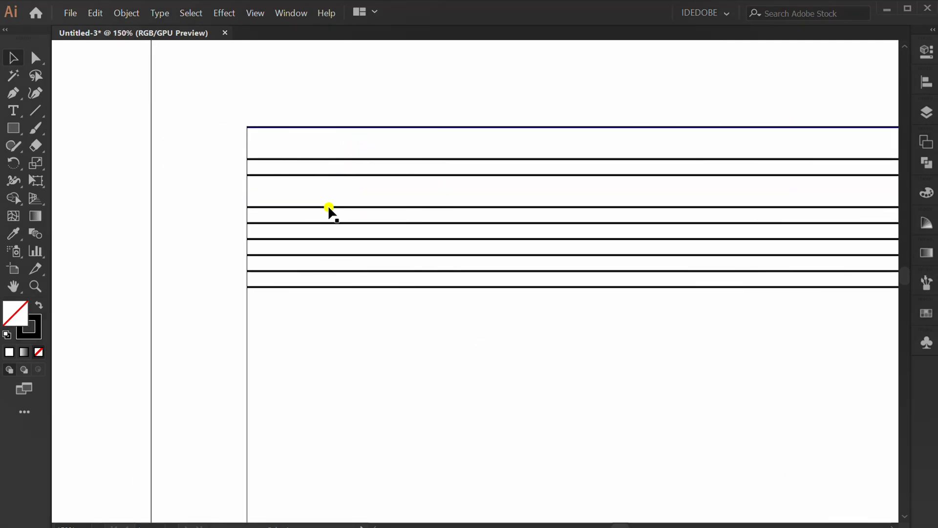
left_click(306, 239)
key("Delete")
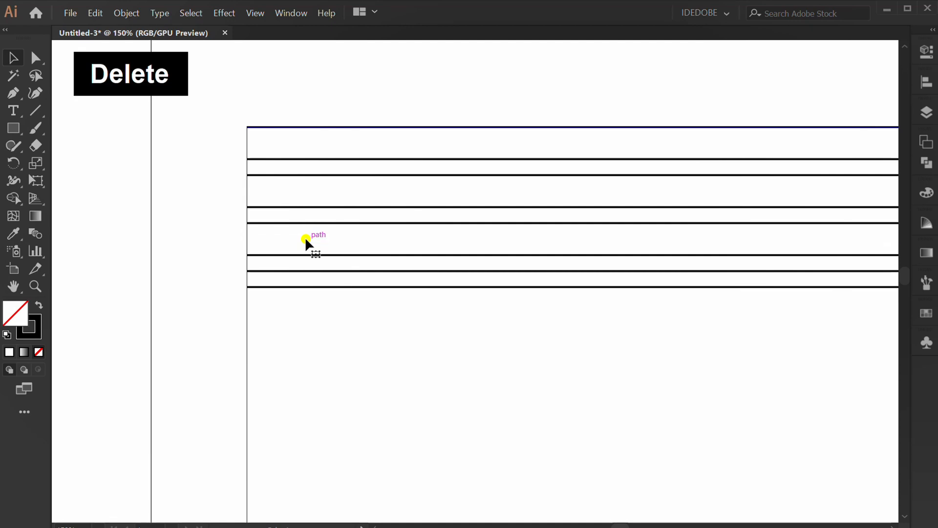
left_click(311, 271)
key("Delete")
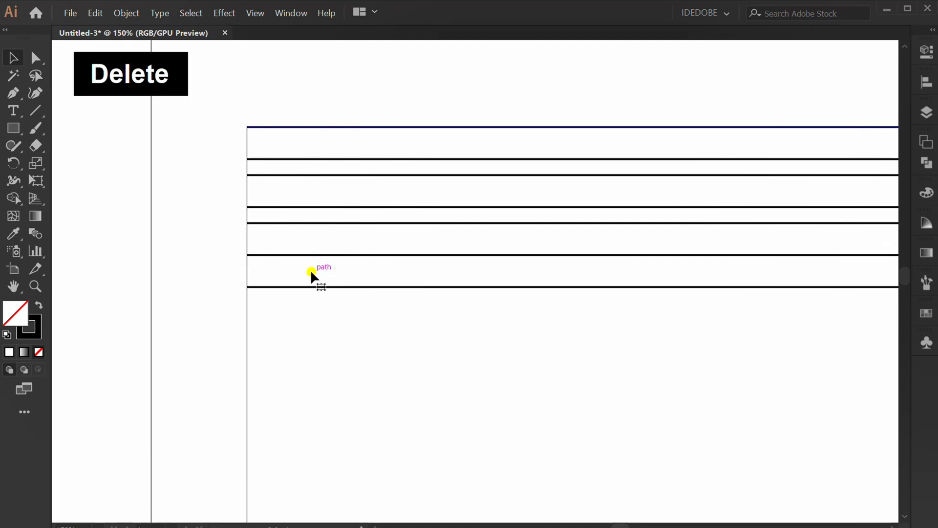
Select all remaining horizontal lines and rotate a copy of them 90° around the centre of the guide cross.
key("ctrl+minus")
key("ctrl+minus")
key("ctrl+minus")
left_click_drag(348, 141, 337, 210)
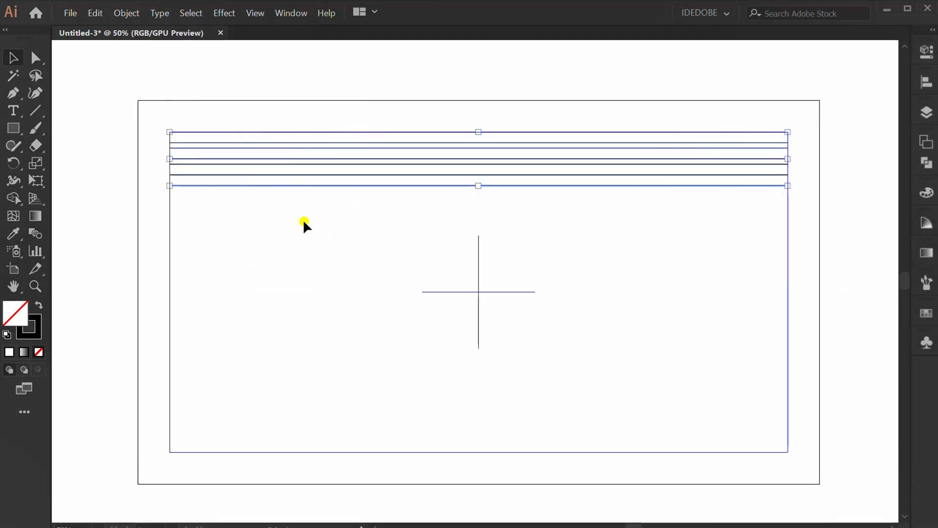
key("r")
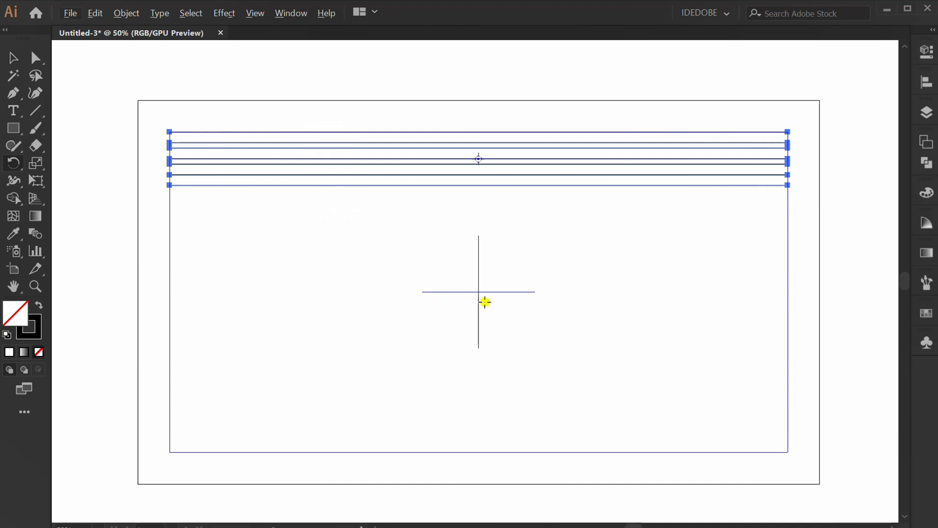
left_click_drag(386, 208, 393, 367)
key("v")
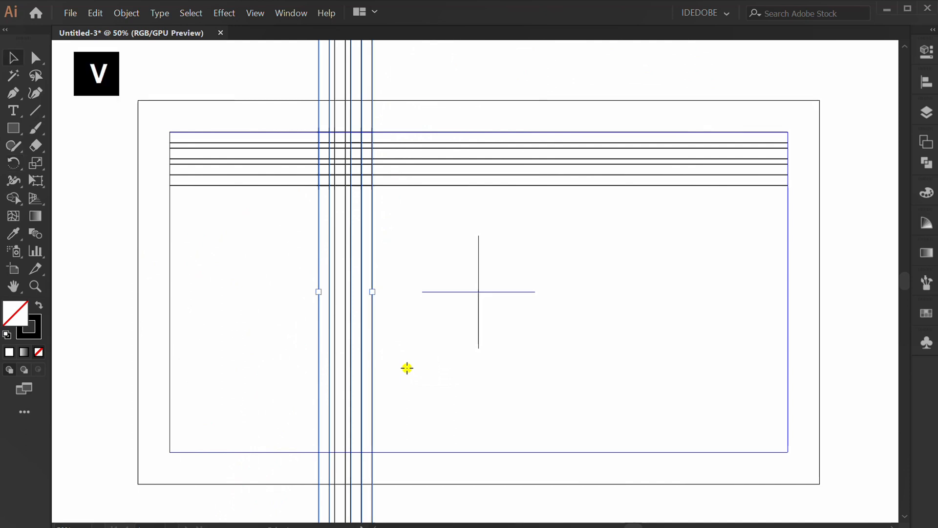
Move the vertical lines against the left margin guide, and convert them and the horizontal lines, all ungrouped, into guides.
left_click_drag(323, 346, 174, 347)
left_click(311, 347)
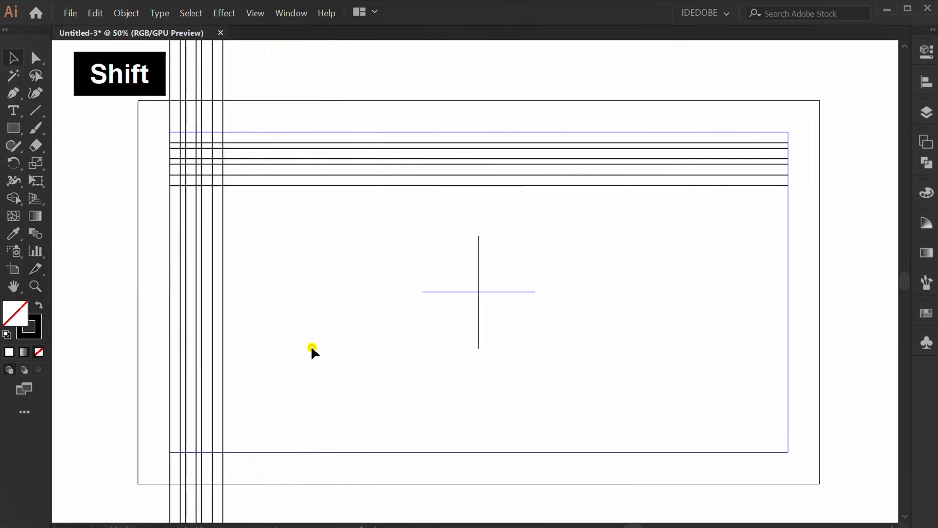
left_click_drag(268, 105, 157, 210)
right_click(191, 163)
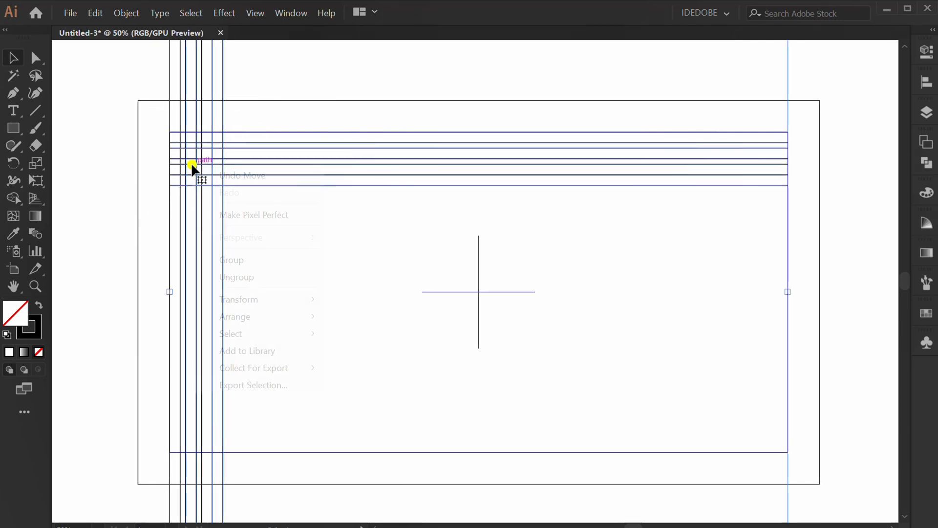
left_click(275, 277)
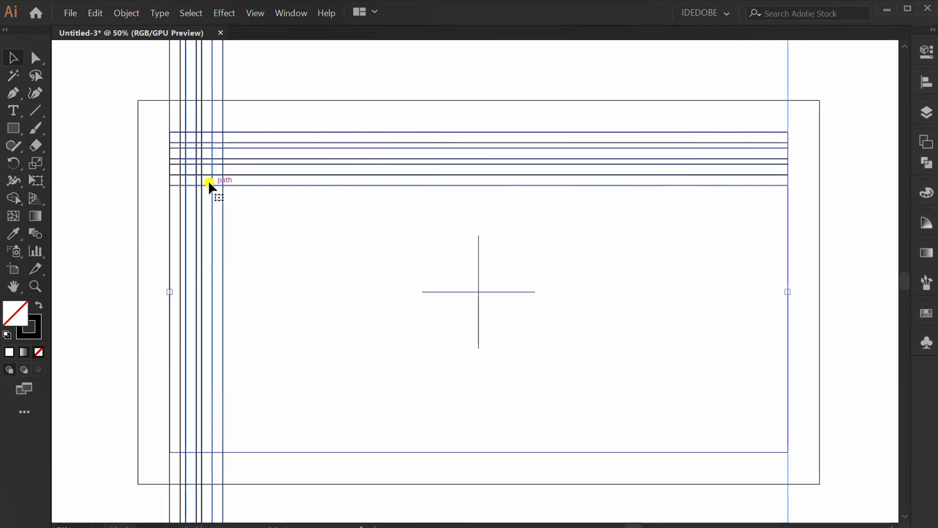
right_click(189, 156)
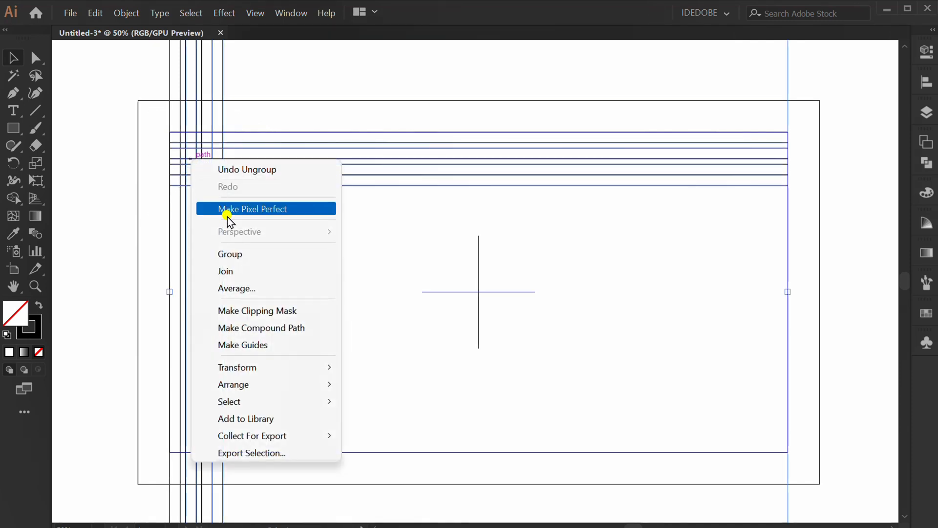
left_click(289, 346)
Draw three equal squares on the guide grid around the upper-left margin corner and a smaller square linking their inner corners.
scroll(101, 151, "up", 4)
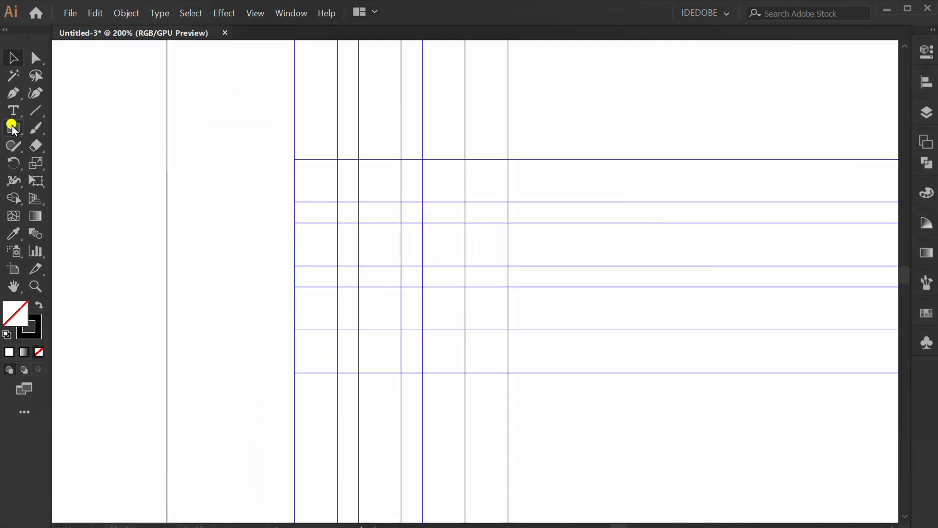
left_click_drag(13, 128, 72, 128)
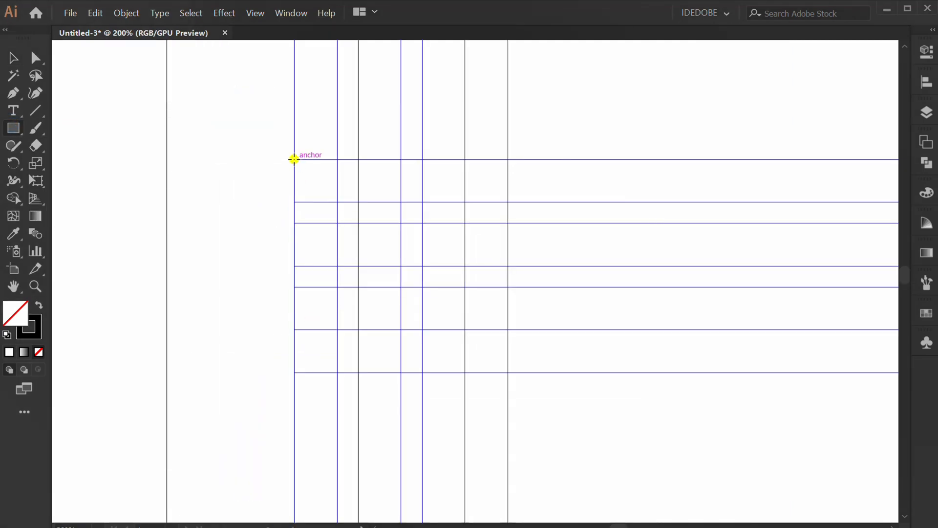
mouse_move(294, 159)
left_mouse_down()
mouse_move(337, 201)
mouse_move(337, 266)
left_mouse_up()
left_click_drag(358, 159, 401, 201)
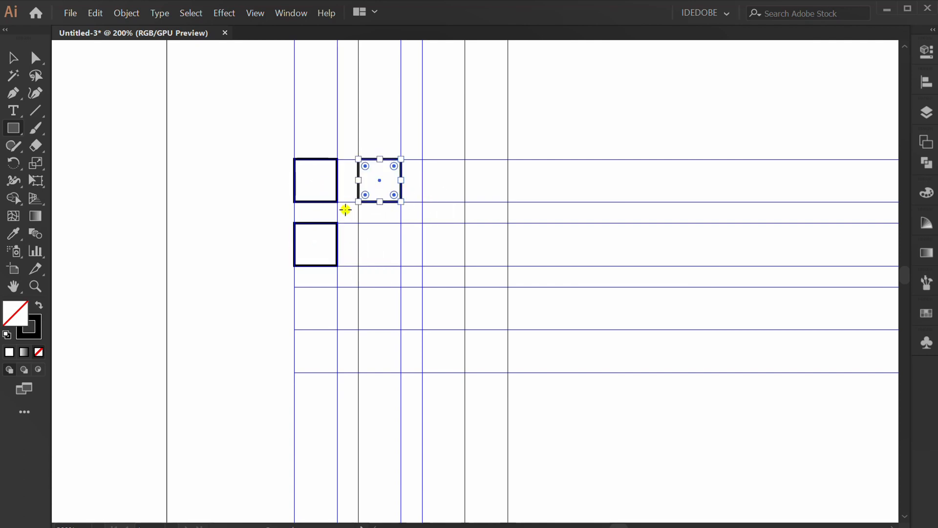
scroll(346, 210, "up", 3)
left_click_drag(327, 193, 390, 258)
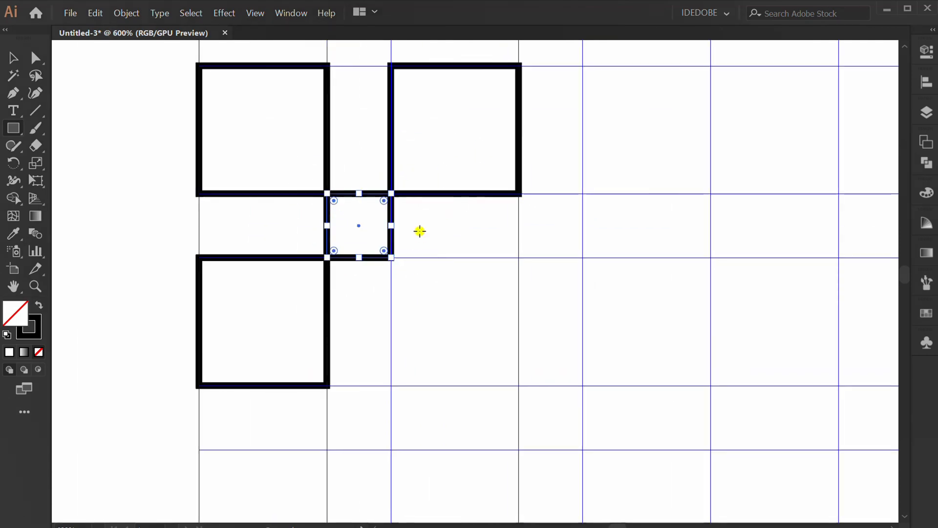
Start a stepped Pen path at the left margin on the lowest horizontal grid guide, following grid intersections up to the small square's lower-right corner.
scroll(420, 231, "down", 3)
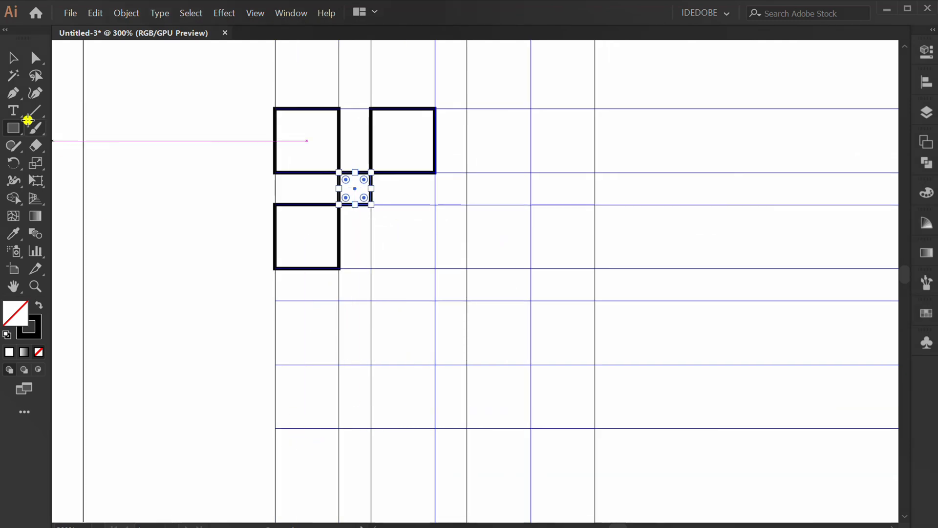
left_click_drag(13, 93, 63, 92)
left_click(275, 428)
left_click(339, 428)
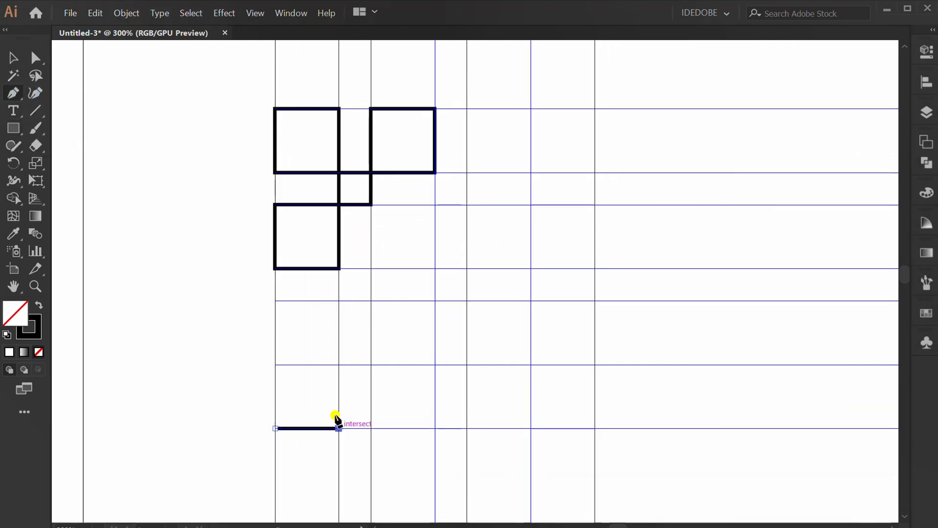
left_click(339, 364)
left_click(275, 364)
left_click(276, 301)
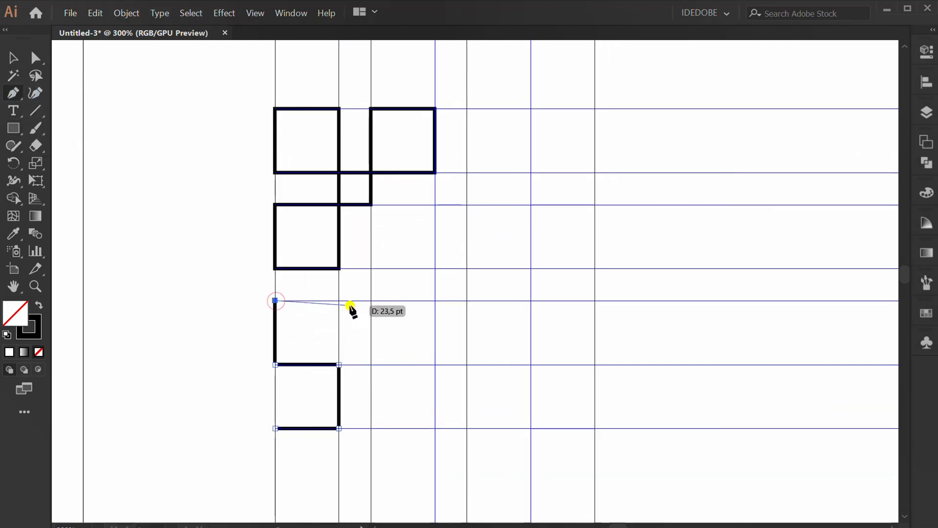
left_click(370, 301)
left_click(370, 204)
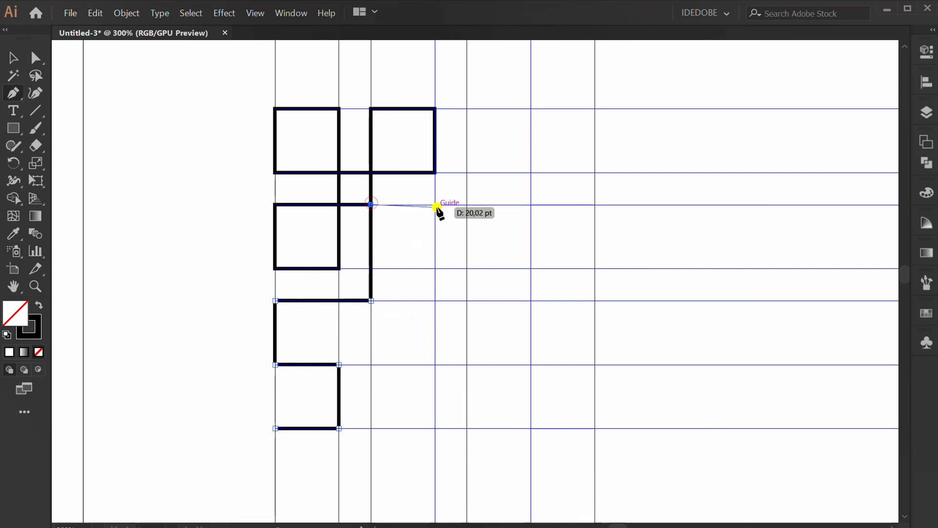
Continue the stepped path through the fifth and sixth vertical guides, ending where the seventh meets the upper margin guide.
left_click(467, 204)
left_click(468, 108)
key("ctrl+minus")
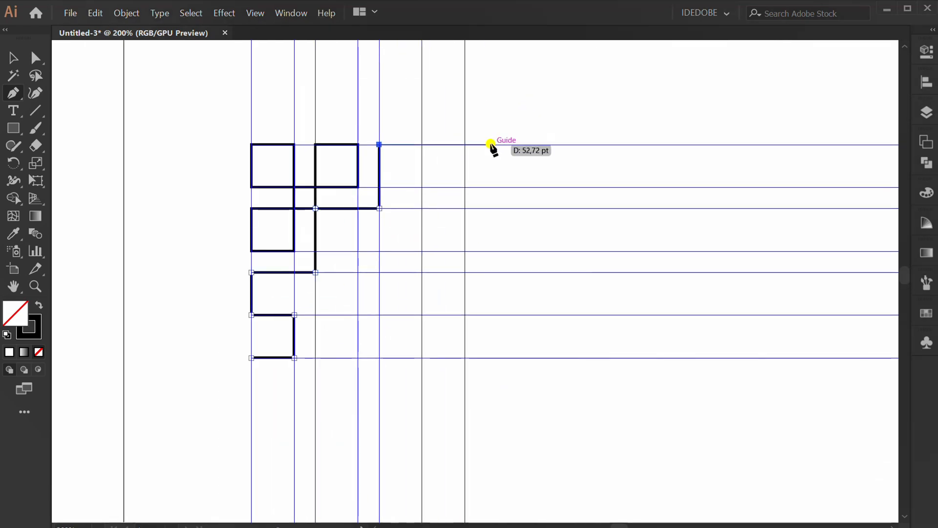
left_click(422, 145)
left_click(422, 187)
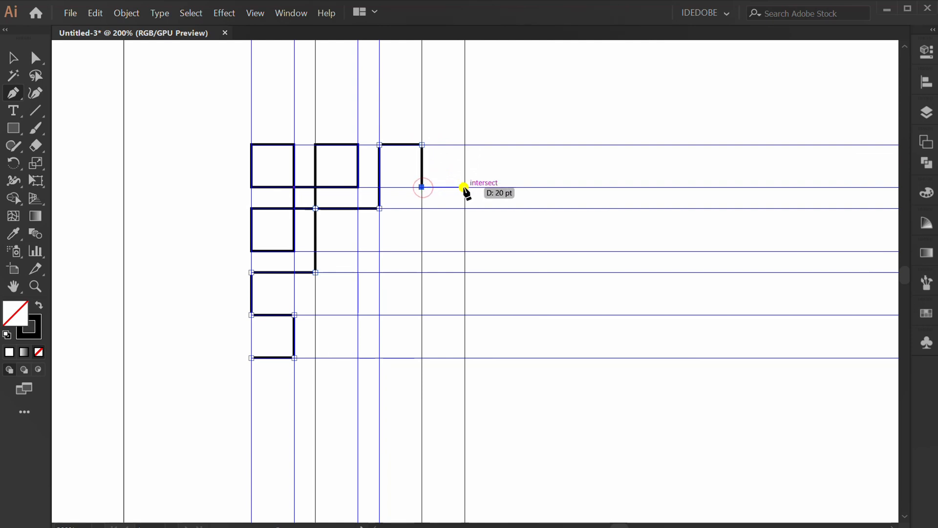
left_click(465, 187)
left_click(465, 145)
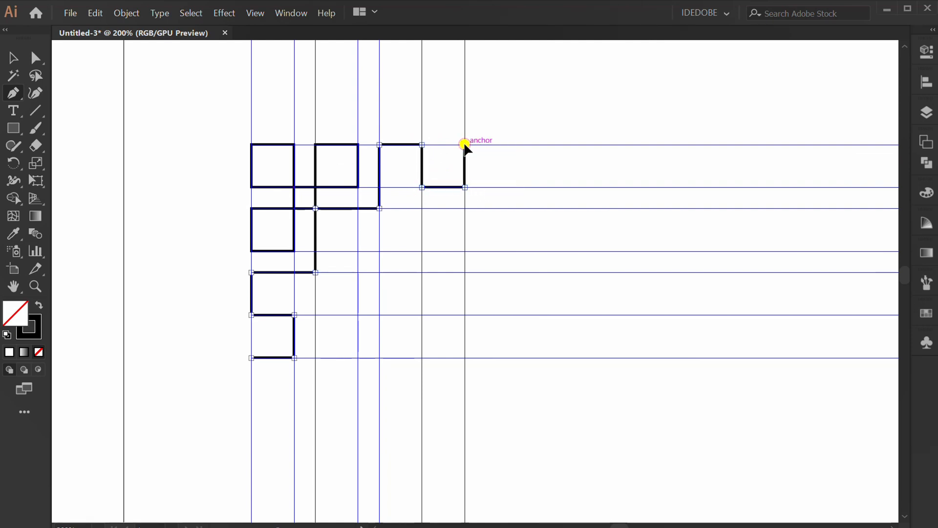
key("v")
left_click(174, 294)
Reflect a copy of the upper-left corner ornament horizontally about the guide cross centre into the upper-right margin corner.
key("ctrl+0")
left_click_drag(365, 265, 364, 277)
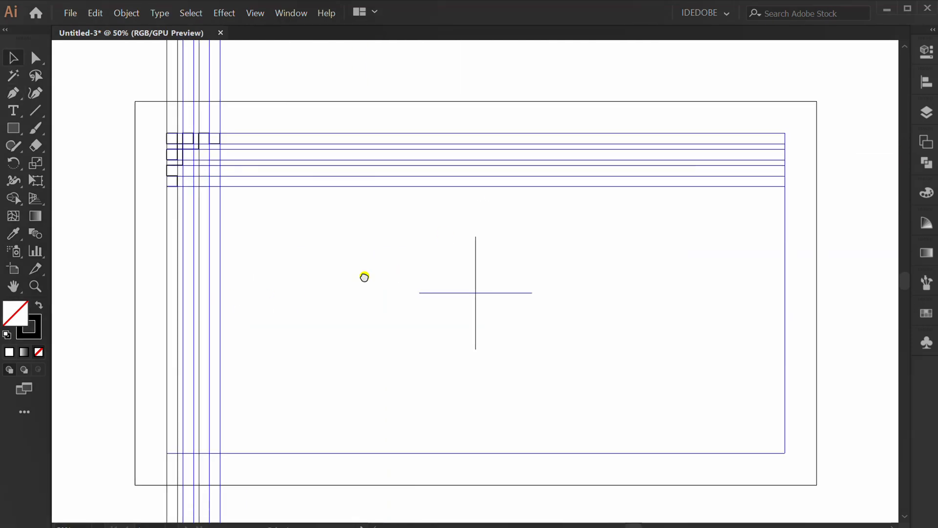
left_click_drag(212, 172, 154, 200)
left_click(13, 162)
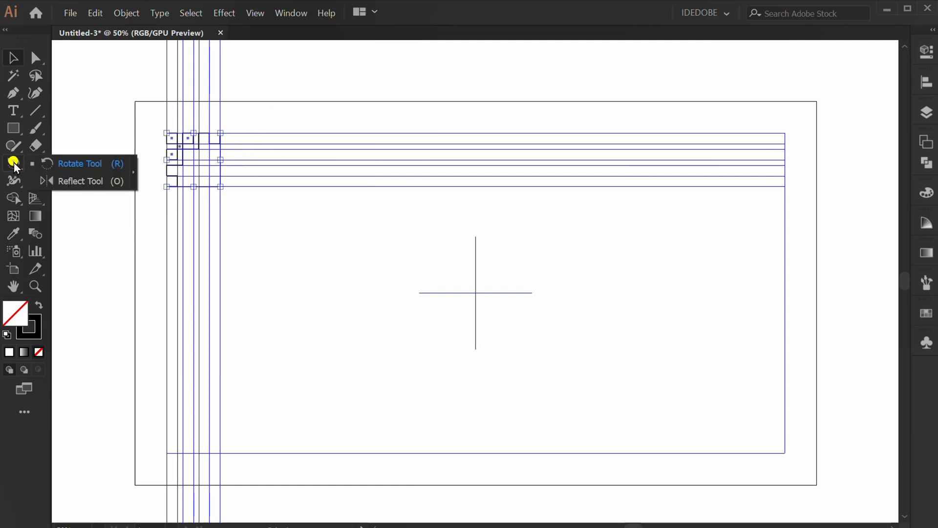
left_click(79, 181)
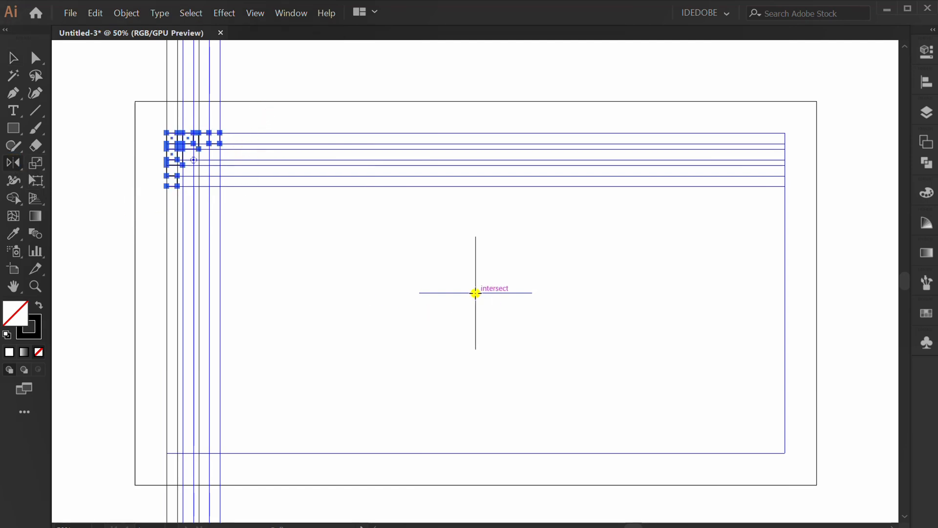
left_click_drag(298, 204, 590, 249)
key("v")
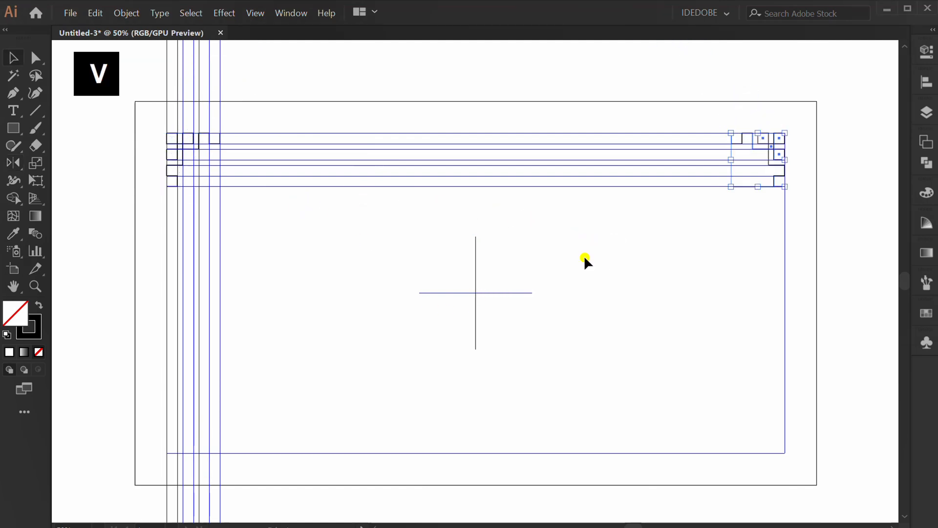
left_click(361, 282)
Reflect copies of both upper corner ornaments vertically about the guide cross centre into the lower margin corners.
left_click_drag(750, 166, 155, 204)
key("o")
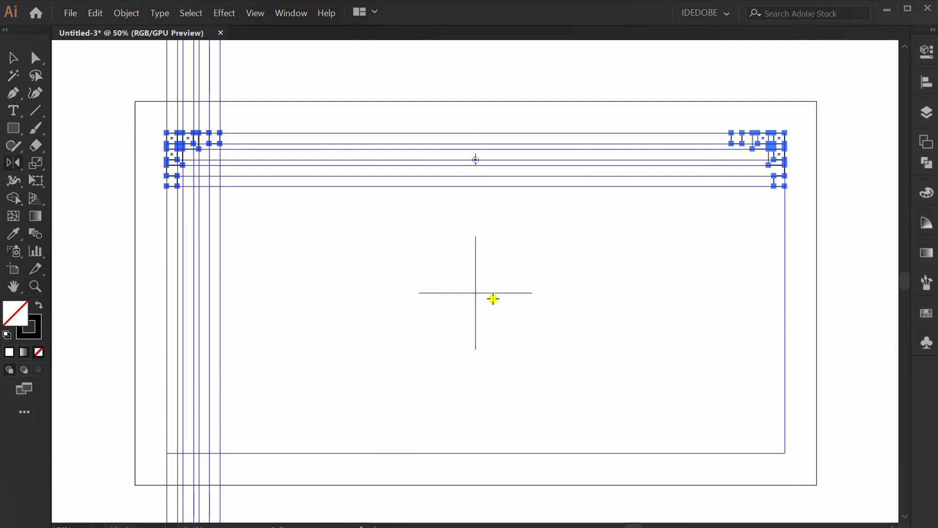
left_click_drag(549, 213, 524, 371)
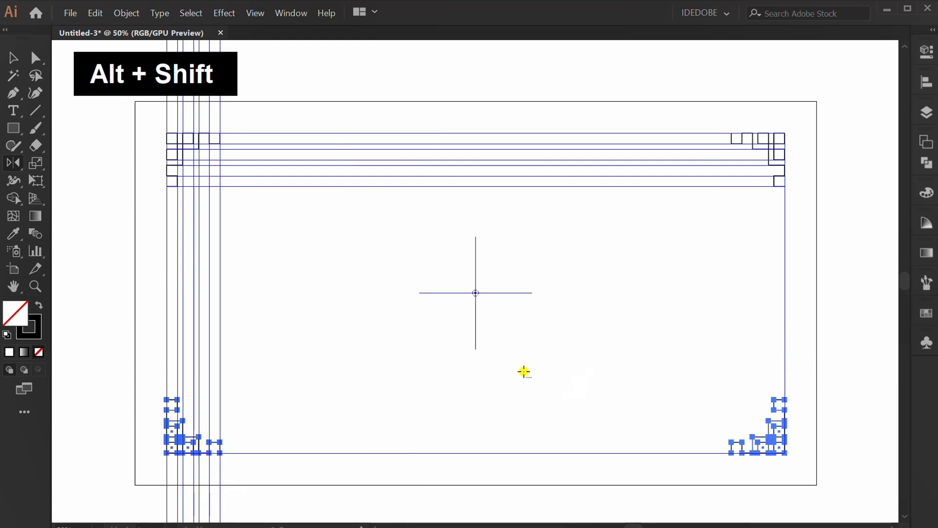
key("v")
left_click(371, 302)
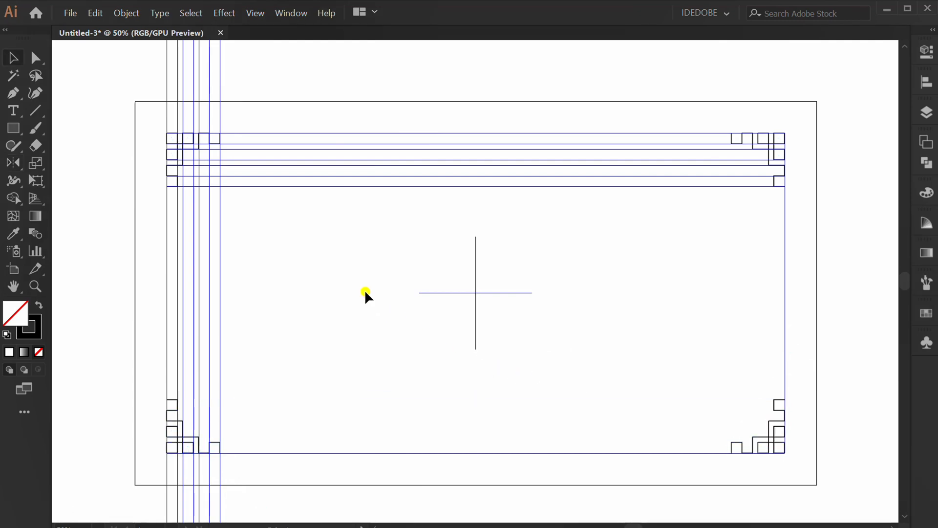
Hide the guides and connect the open ends of the four stepped corner paths with straight Pen segments to close the frame.
right_click(341, 223)
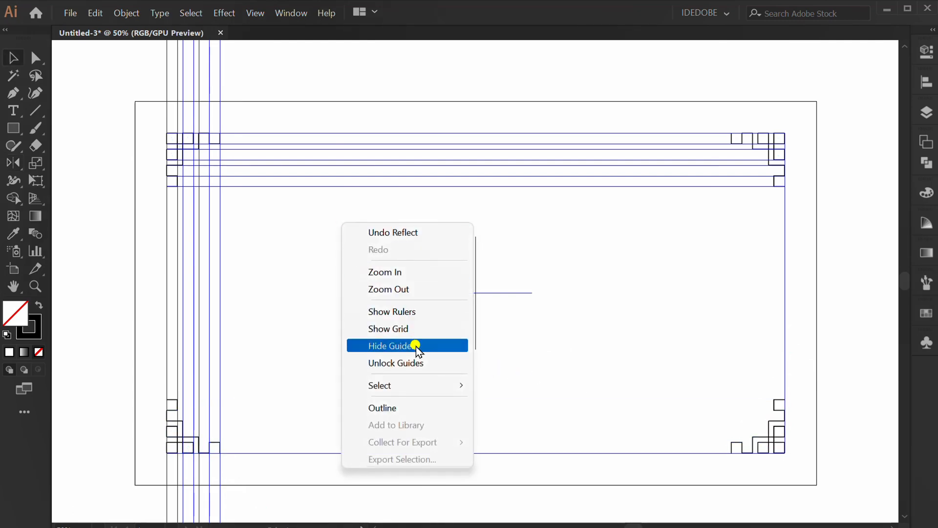
left_click(442, 347)
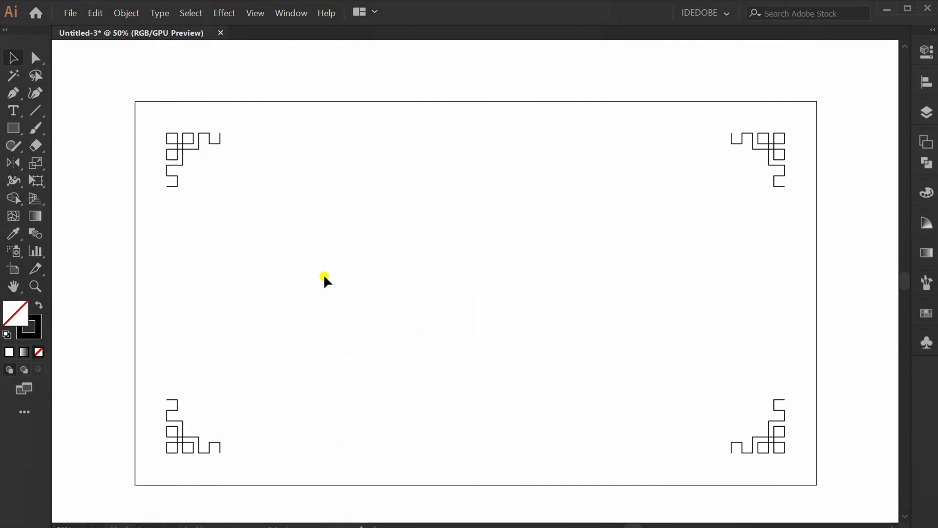
left_click(12, 96)
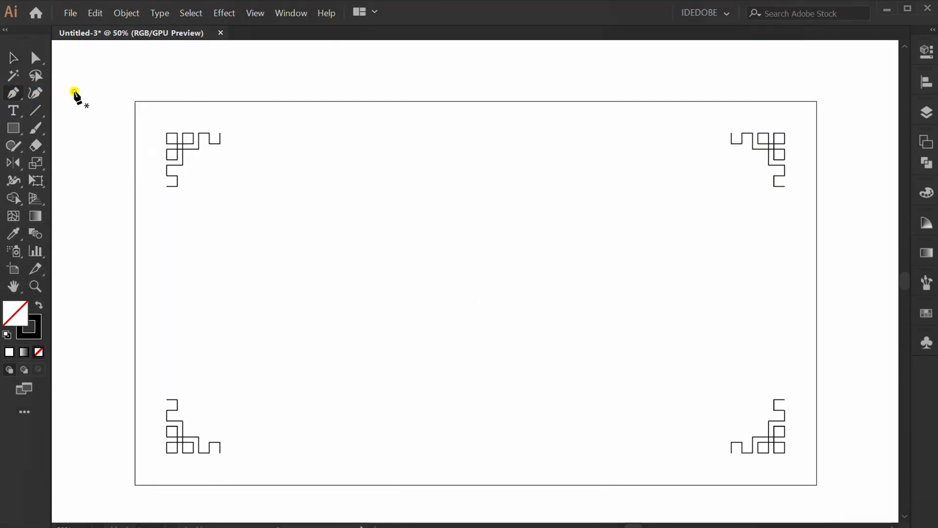
left_click(219, 133)
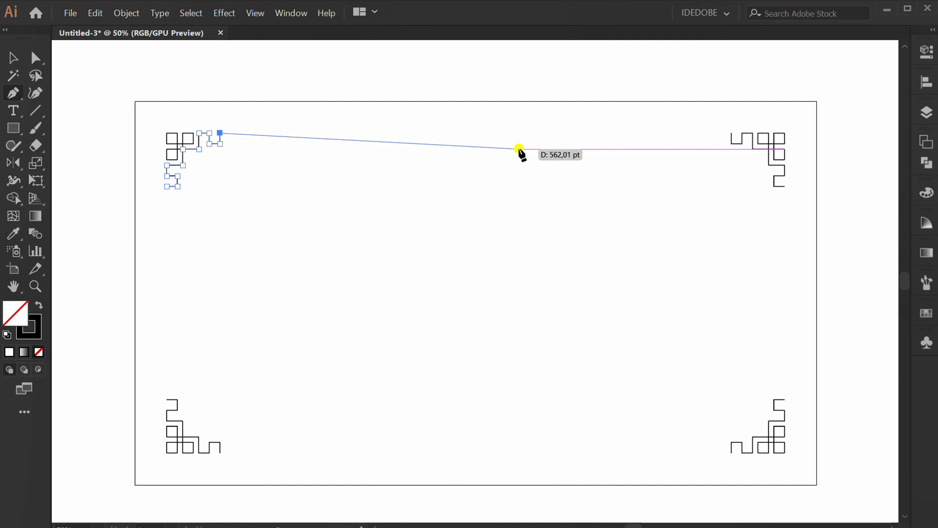
left_click(730, 133, "shift")
left_click(784, 186)
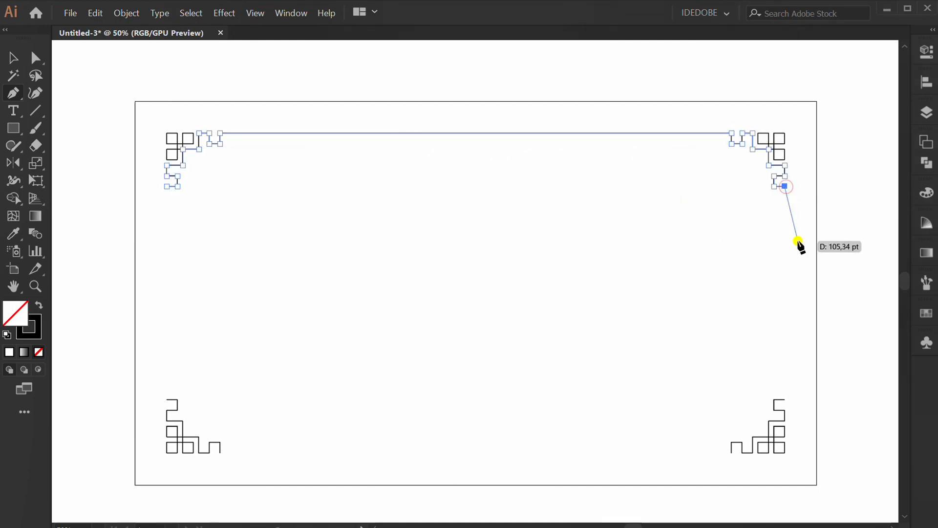
left_click(785, 399, "shift")
left_click(731, 453)
left_click(220, 453, "shift")
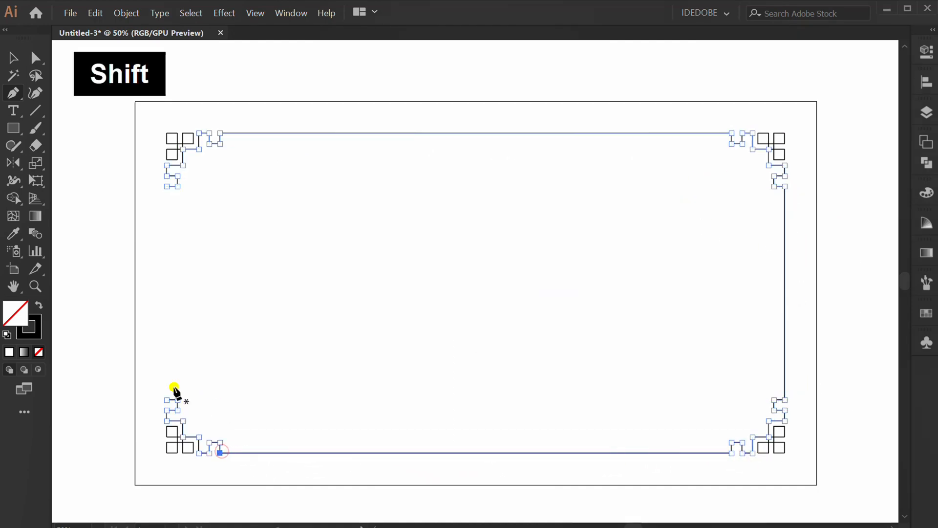
left_click(167, 399)
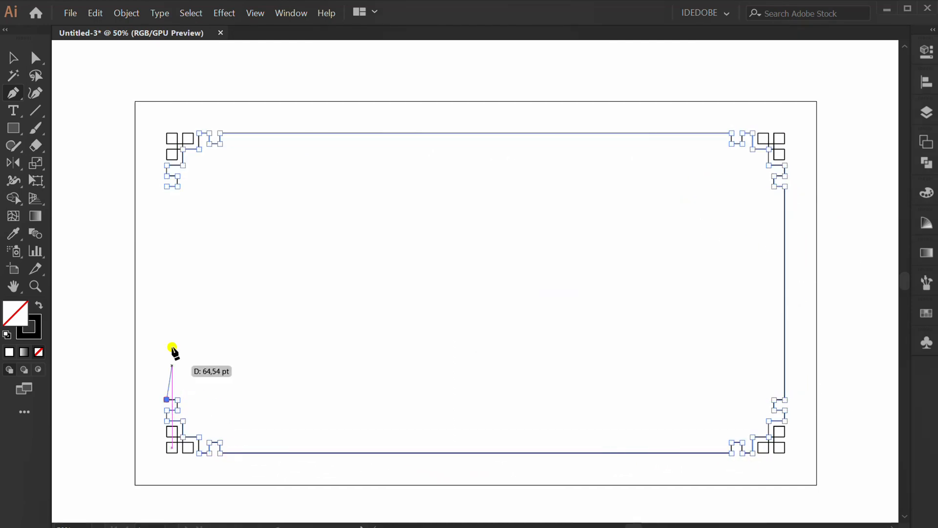
left_click(167, 186, "shift")
key("v")
left_click(804, 224)
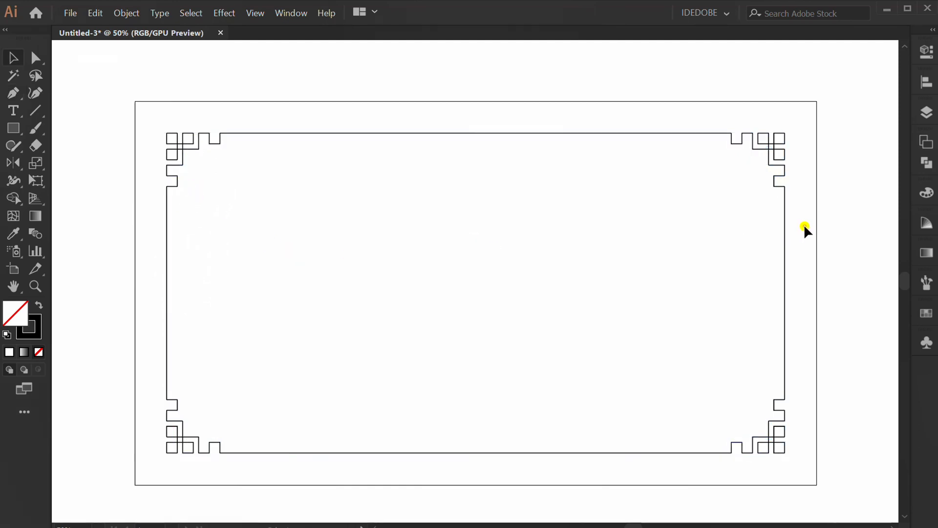
Set the stroke weight of the whole frame and its corner ornaments to 4 pt.
left_click_drag(798, 122, 151, 462)
left_click(924, 52)
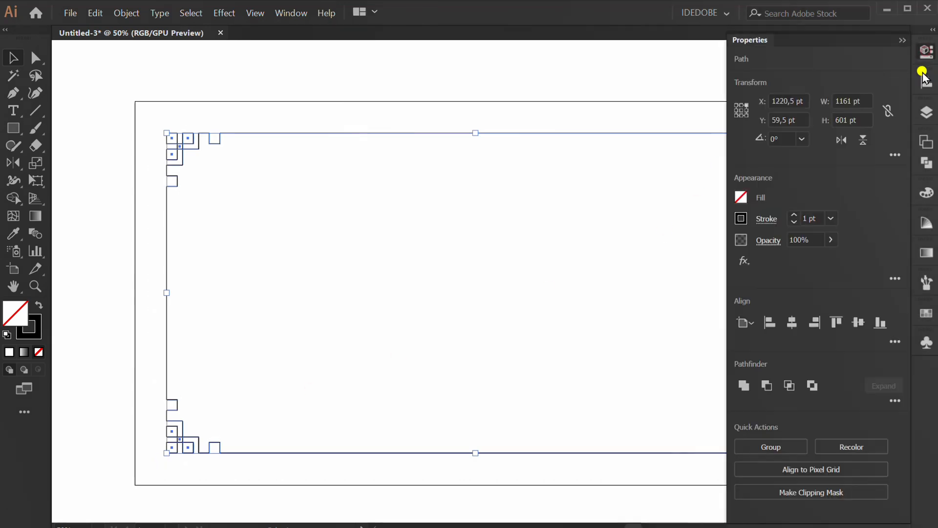
left_click(795, 215)
left_click(794, 215)
left_click(794, 215)
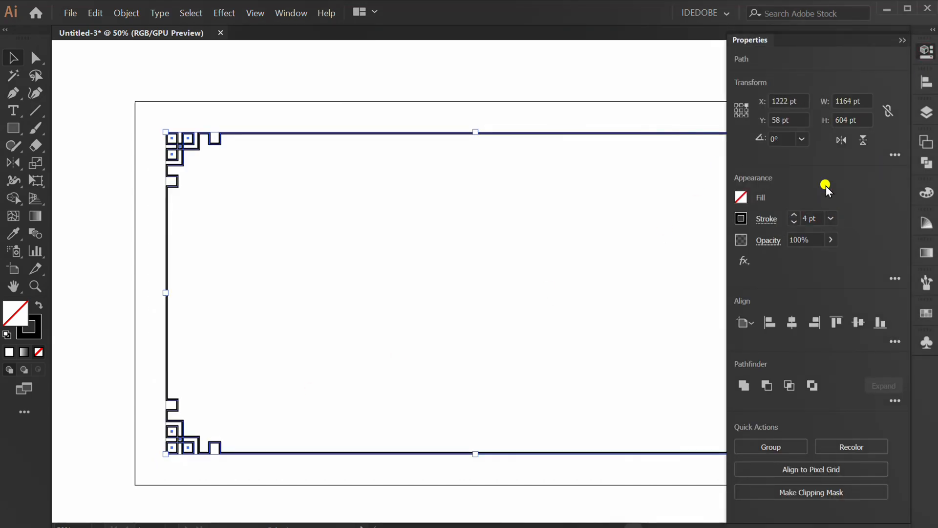
left_click(902, 39)
left_click(747, 114)
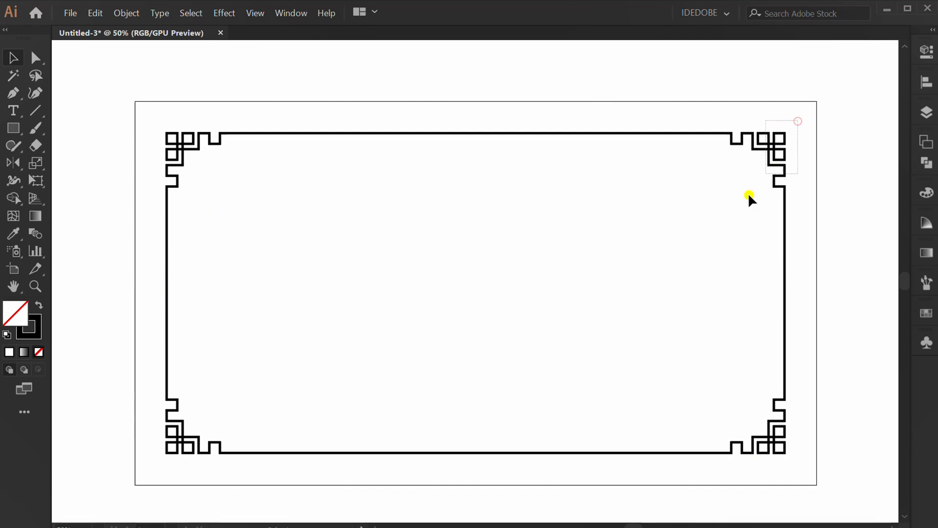
Apply the first gold gradient from the Metals gradient library to the stroke of the whole frame and its corner ornaments.
left_click_drag(797, 120, 180, 461)
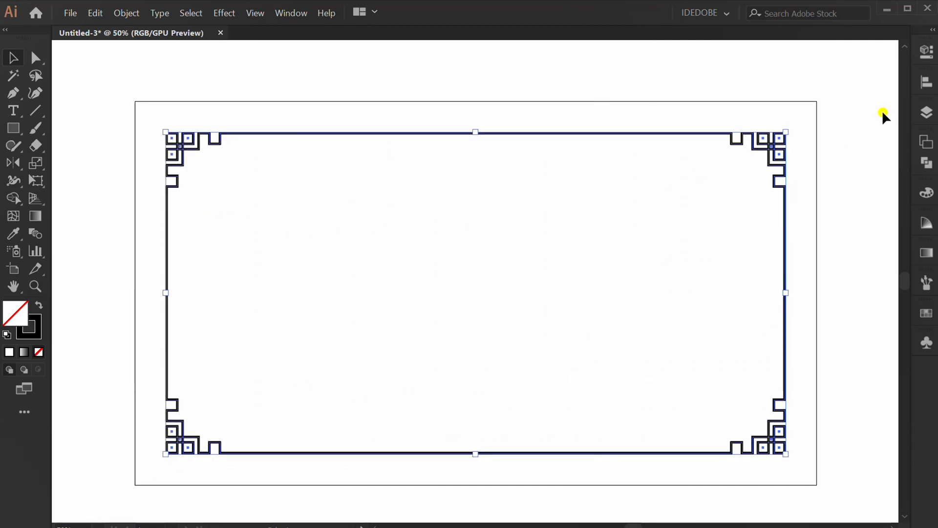
left_click(927, 52)
left_click(740, 220)
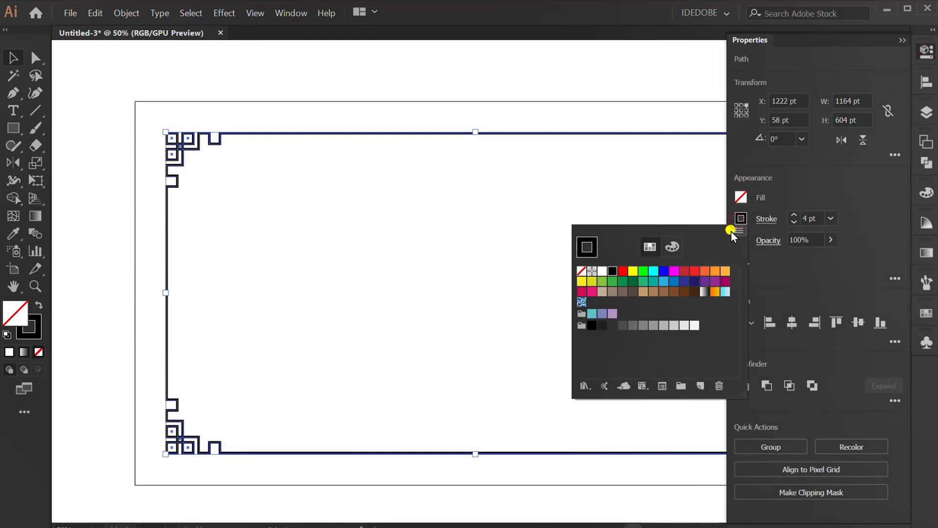
left_click(584, 386)
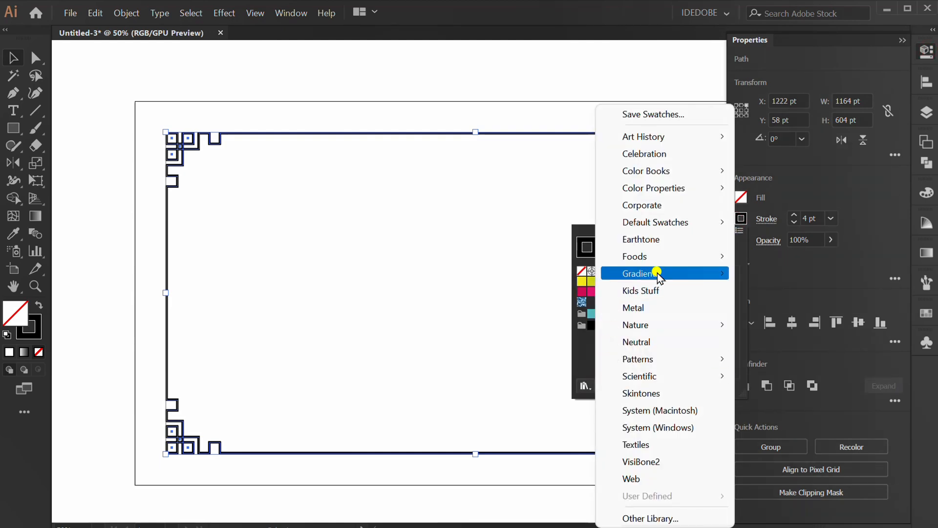
mouse_move(670, 272)
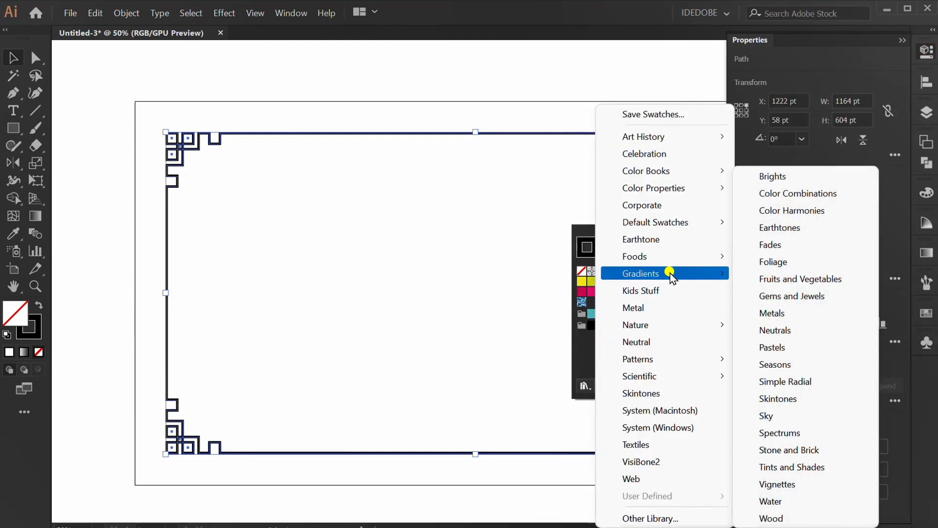
left_click(808, 313)
left_click(851, 177)
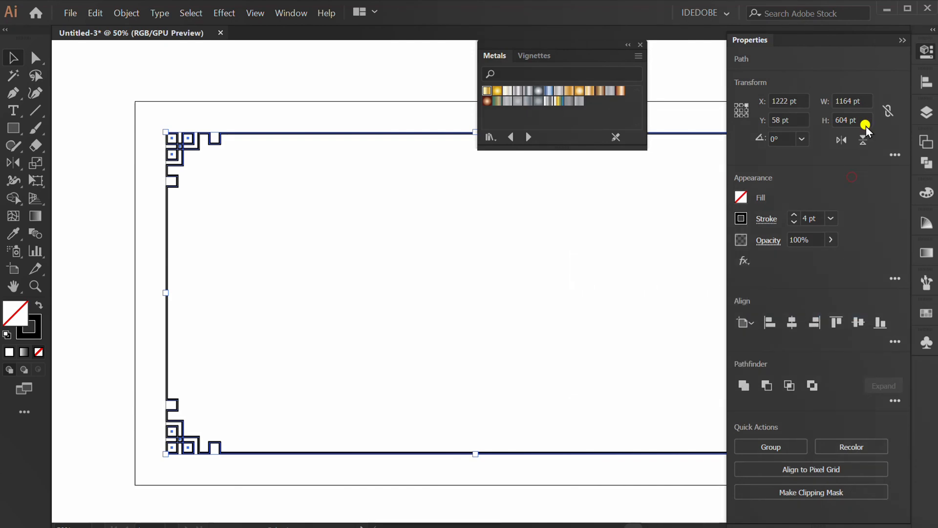
left_click(903, 39)
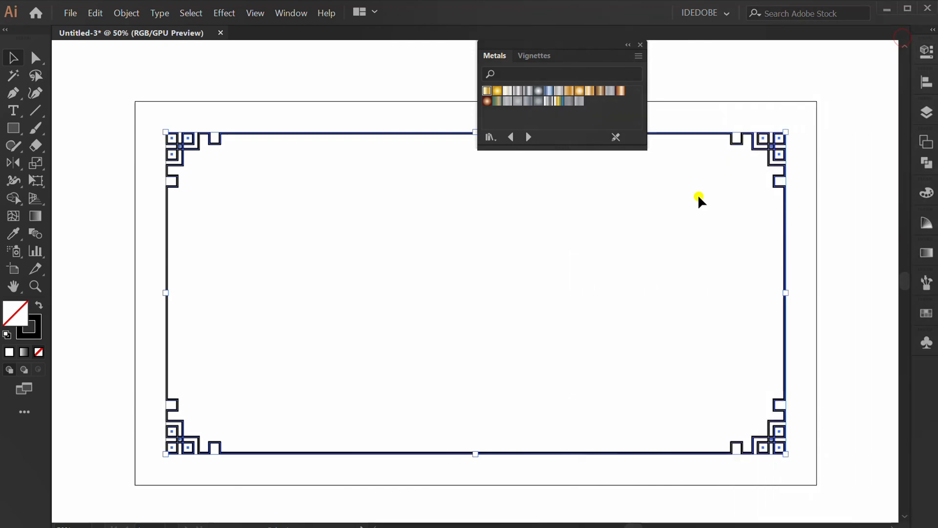
left_click(38, 336)
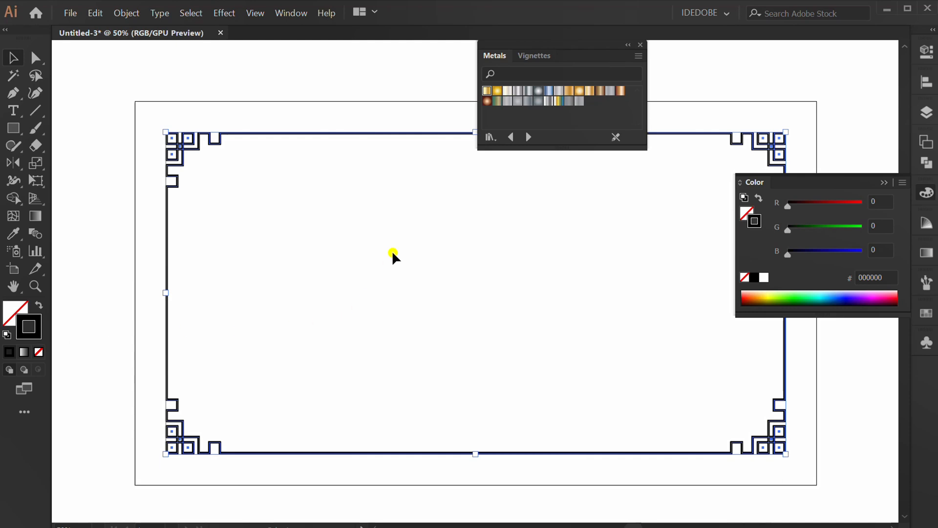
left_click(486, 92)
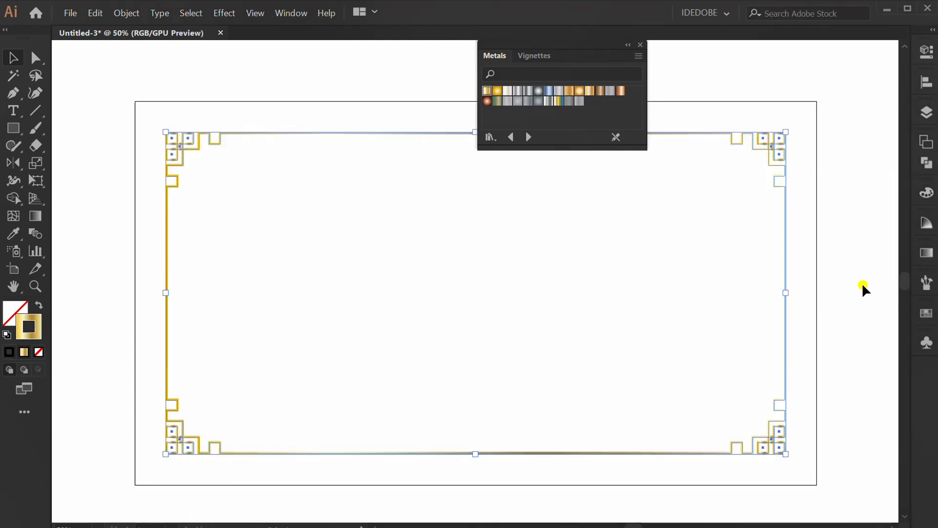
Set the angle of the frame's gold stroke gradient to 45°, deselect the frame and dock the Metals swatch library.
left_click(927, 252)
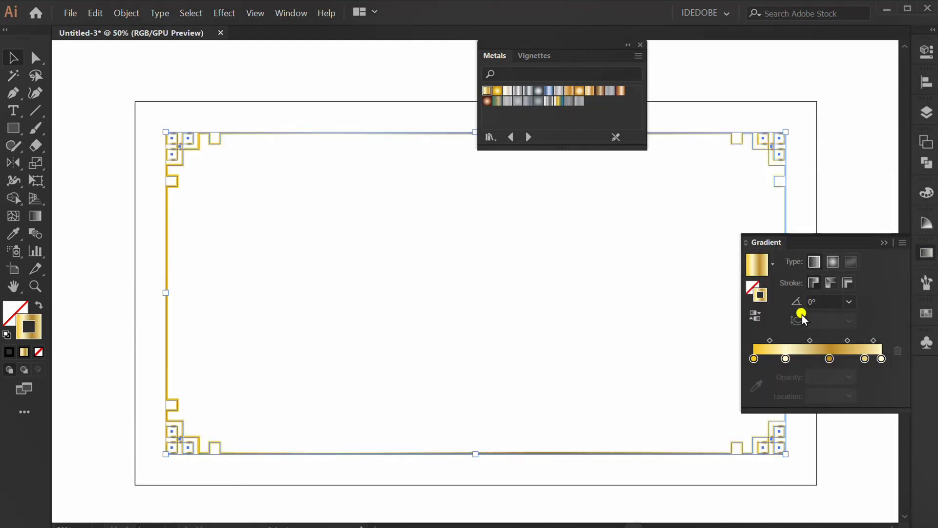
left_click(850, 302)
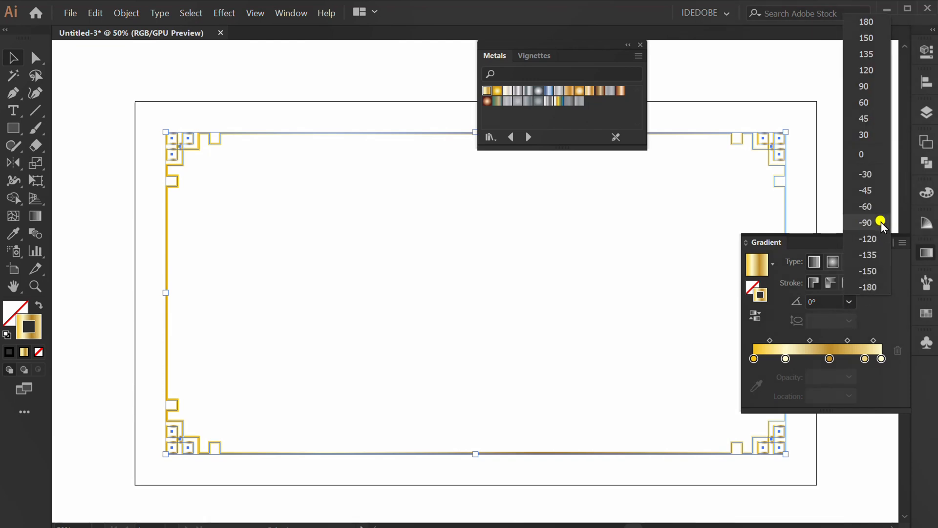
left_click(872, 118)
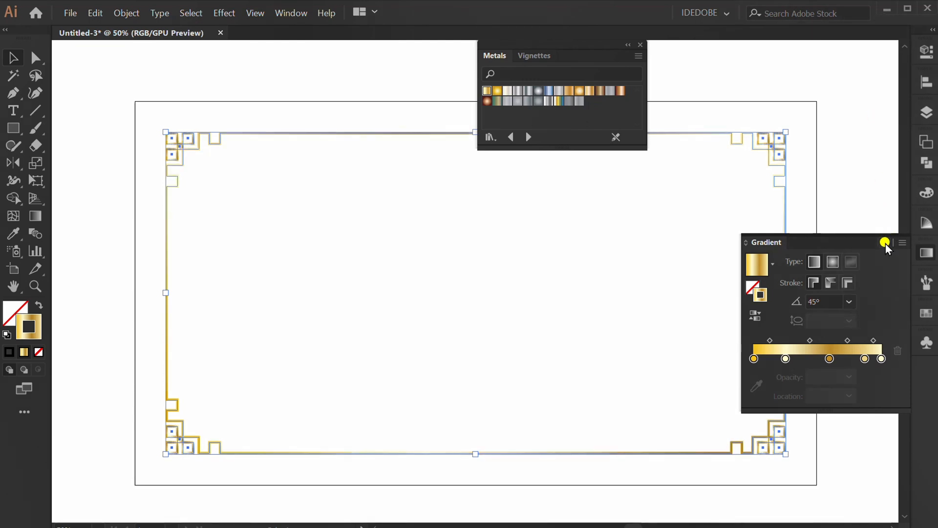
left_click(885, 243)
left_click(802, 311)
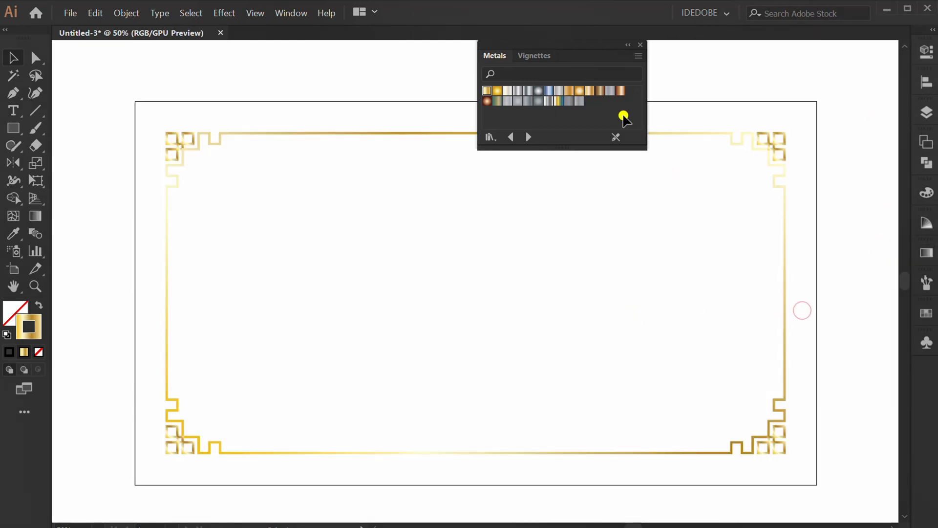
left_click_drag(570, 44, 926, 373)
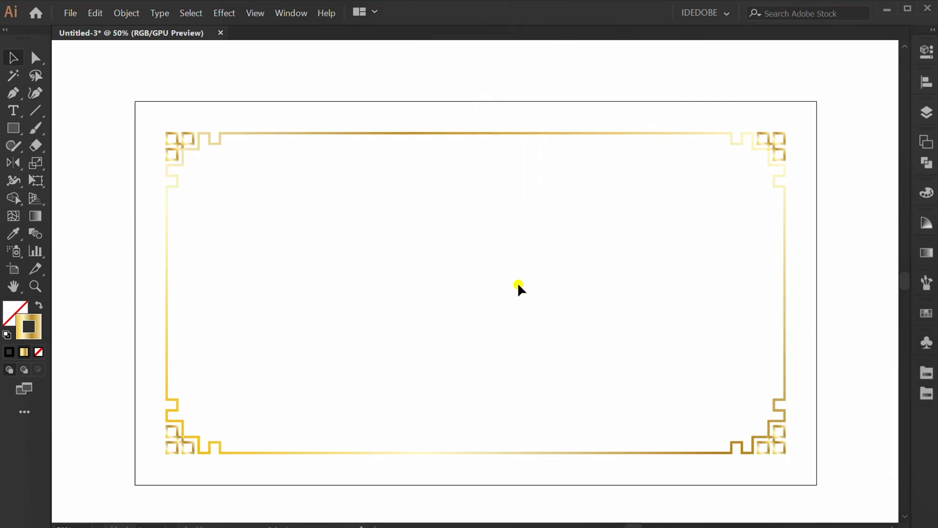
Draw a rectangle with no fill that covers the whole artboard from corner to corner.
left_click(10, 313)
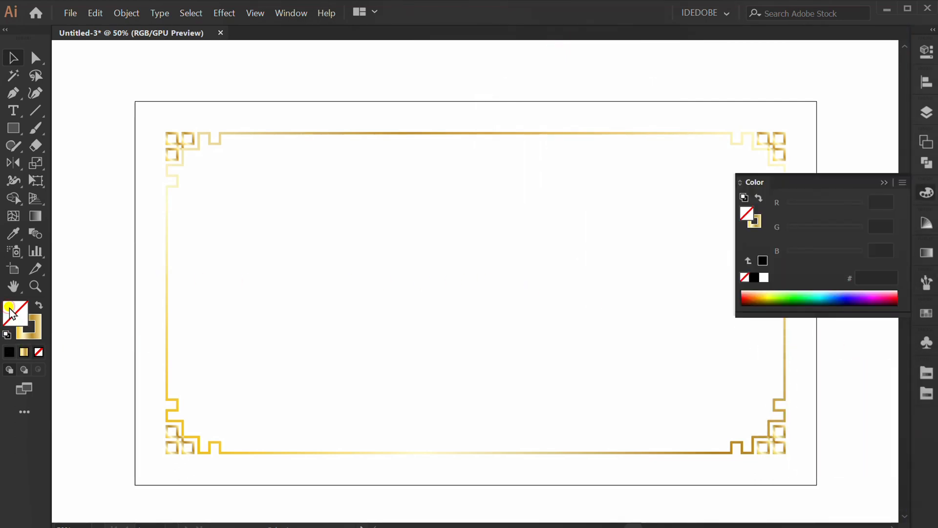
left_click(882, 182)
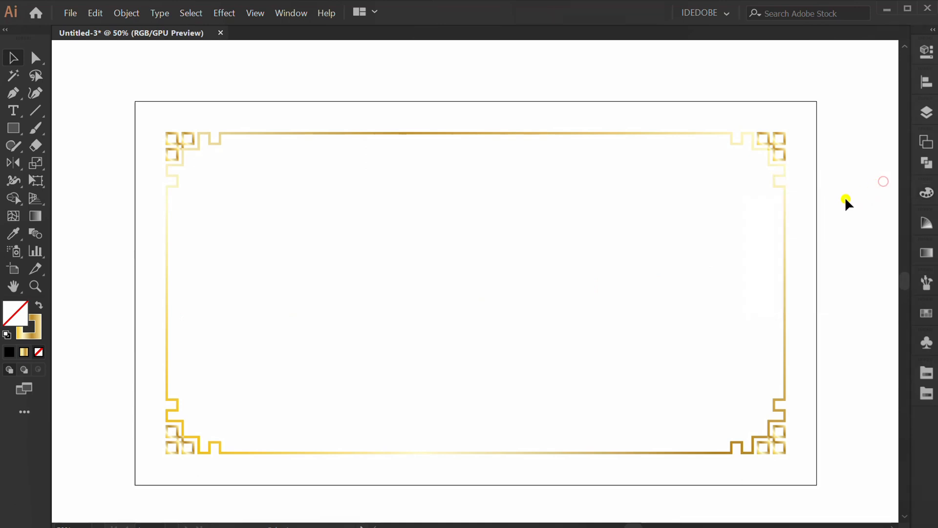
left_click_drag(22, 131, 81, 128)
left_click_drag(134, 101, 816, 484)
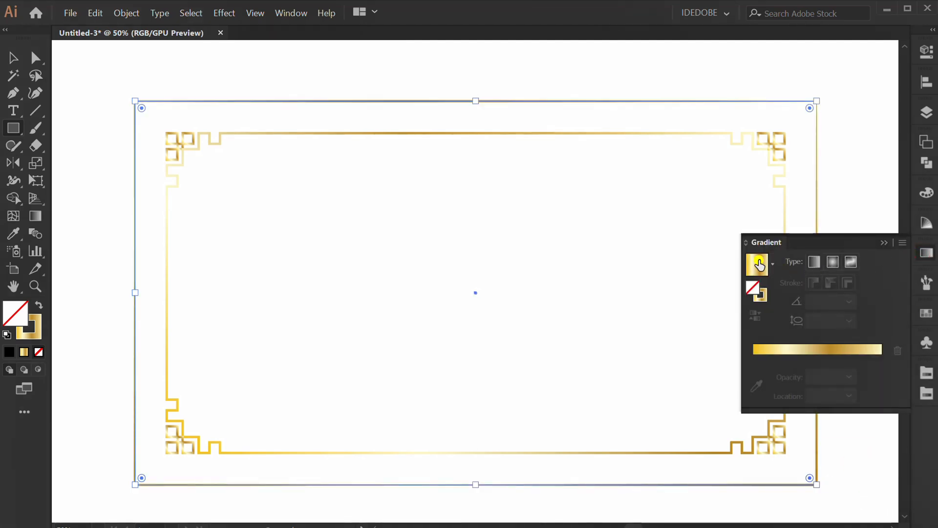
Fill the rectangle with a radial gradient running from a dark green centre to black edges.
left_click(757, 264)
left_click(772, 264)
left_click(695, 295)
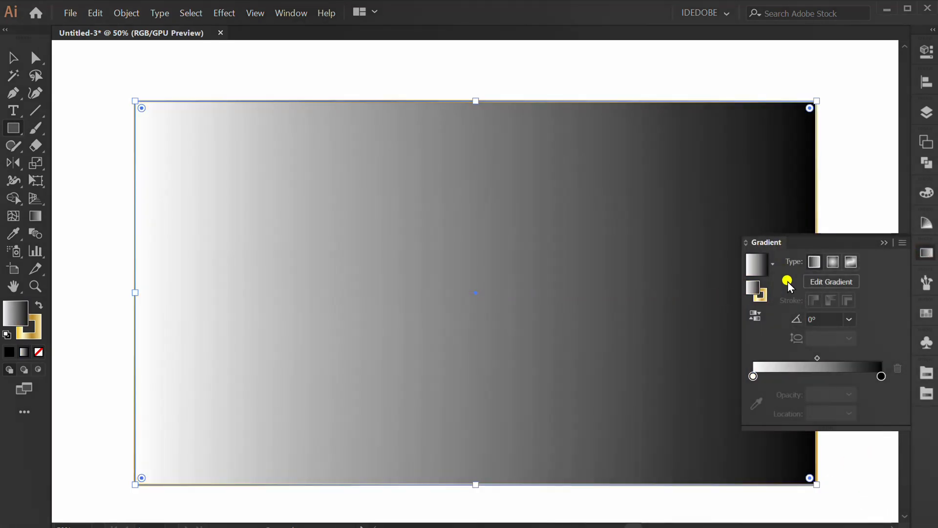
left_click(832, 261)
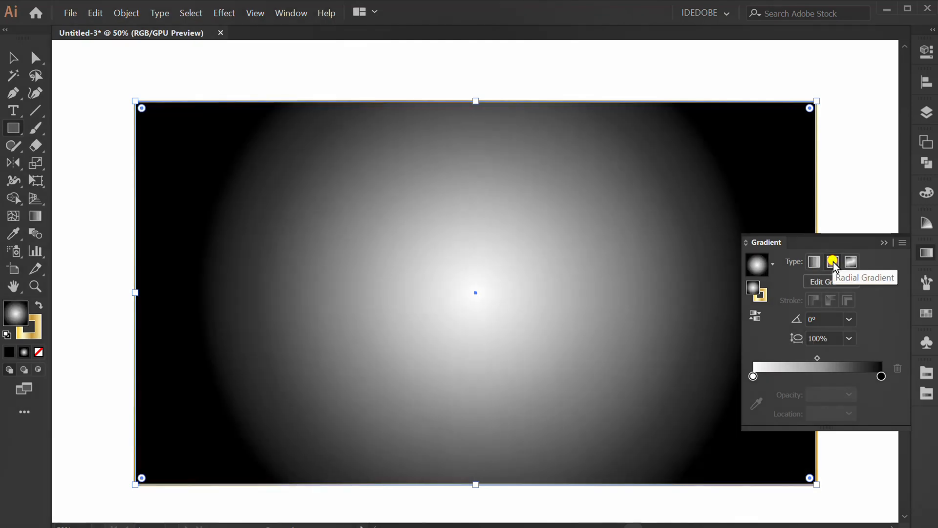
double_click(751, 376)
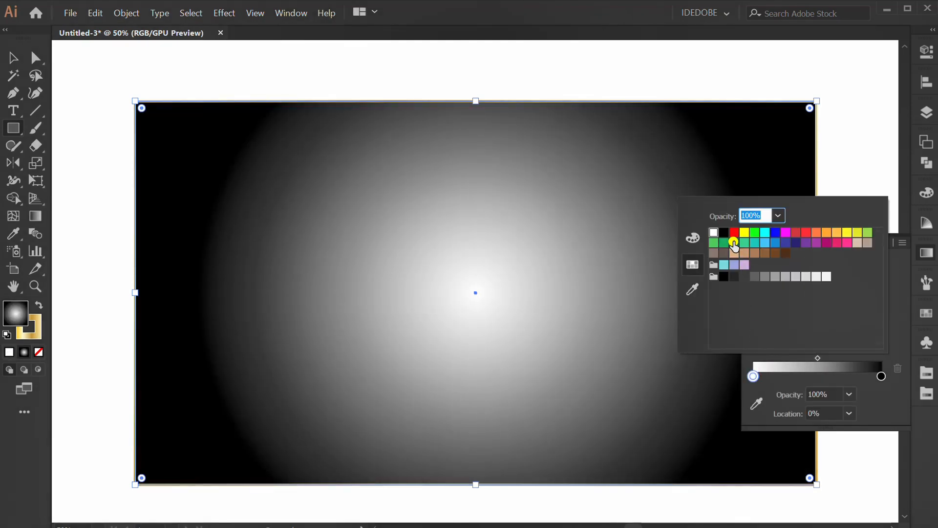
left_click(733, 243)
left_click(896, 408)
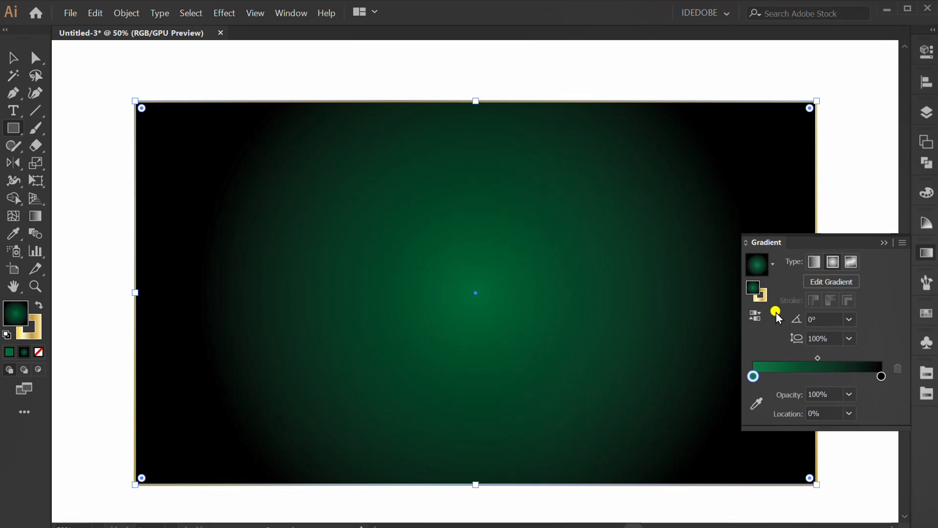
Remove the background rectangle's stroke and send the rectangle to the back behind the gold frame.
left_click(765, 304)
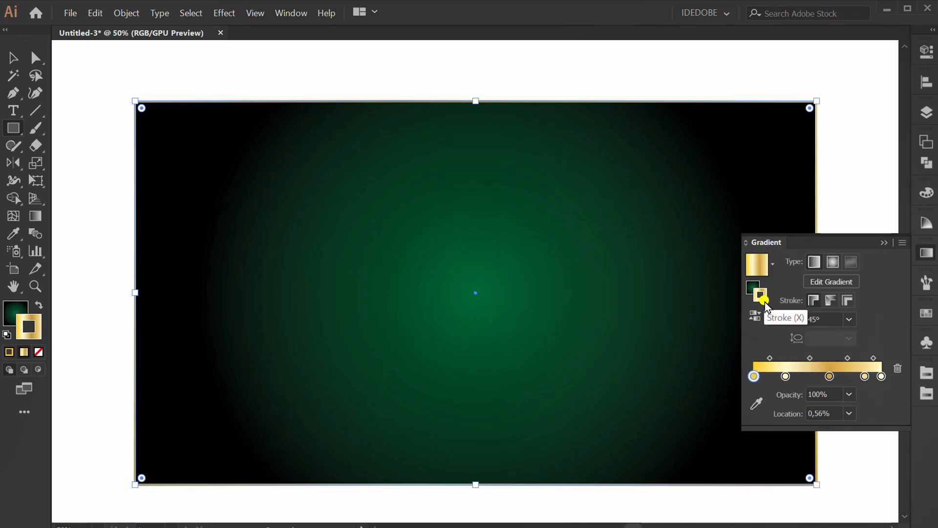
key("slash")
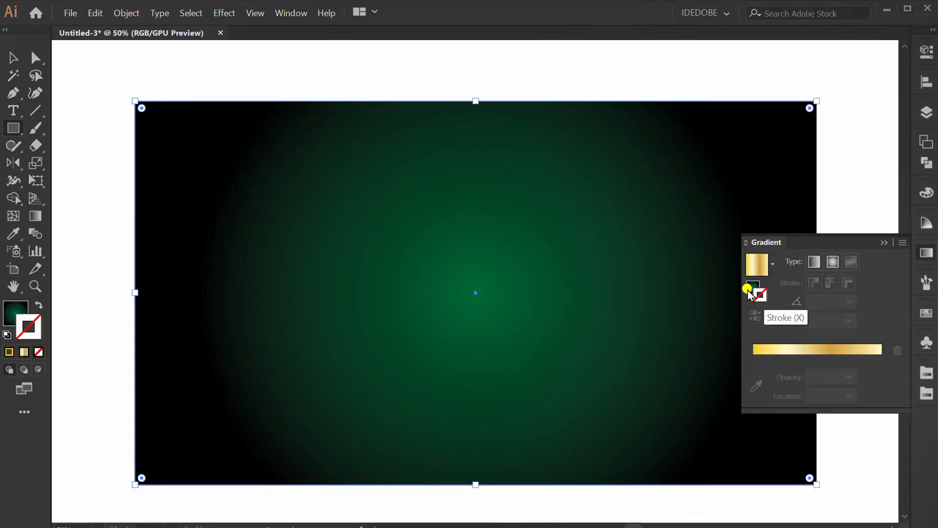
left_click(752, 288)
right_click(286, 184)
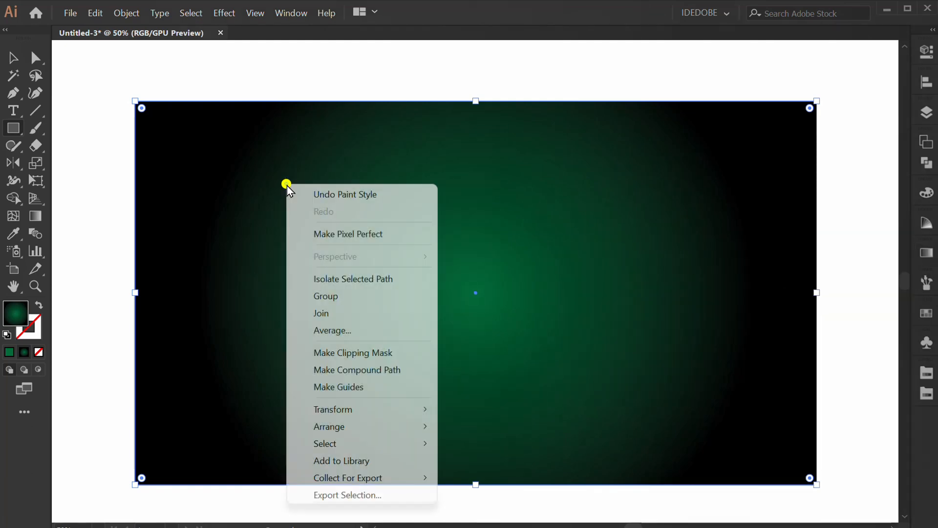
mouse_move(428, 426)
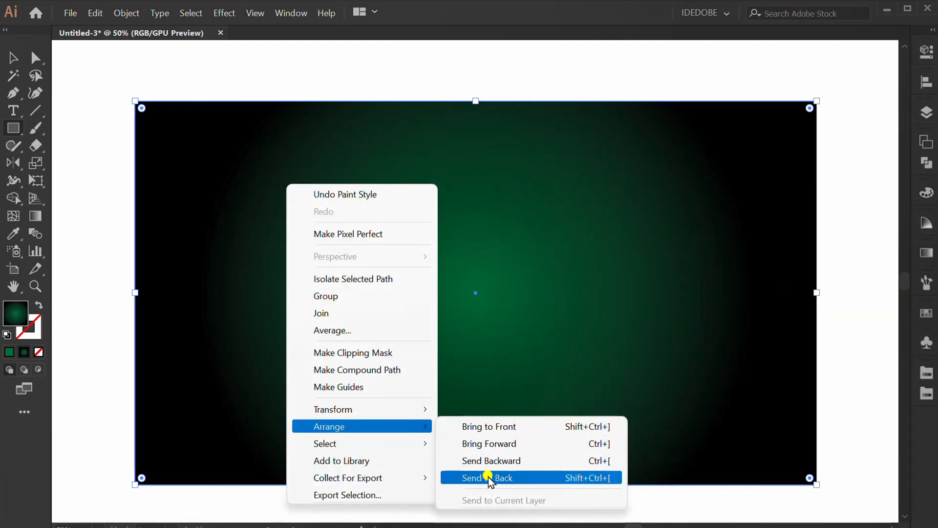
left_click(531, 478)
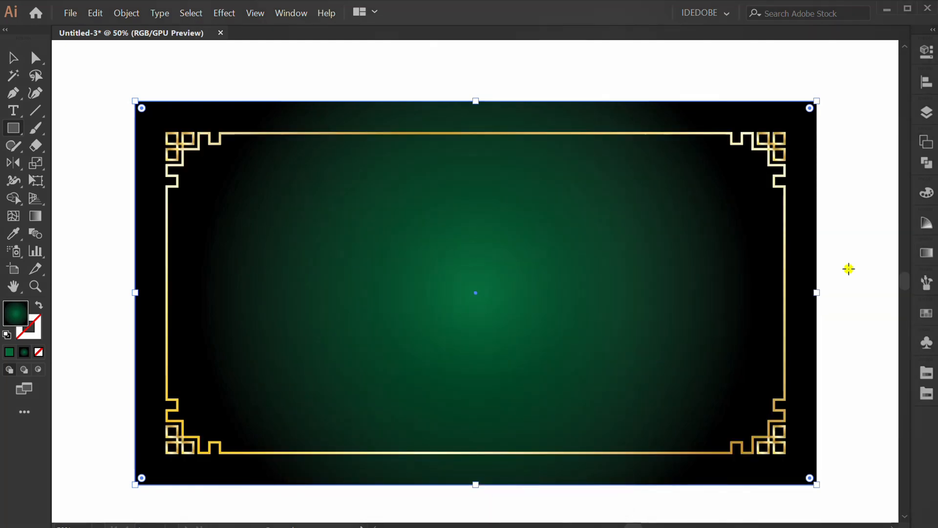
Widen the background's radial gradient well beyond the artboard edge and shift its midpoint outward with the Gradient tool to enlarge the green area.
key("g")
scroll(674, 273, "down", 2)
scroll(639, 299, "up", 1)
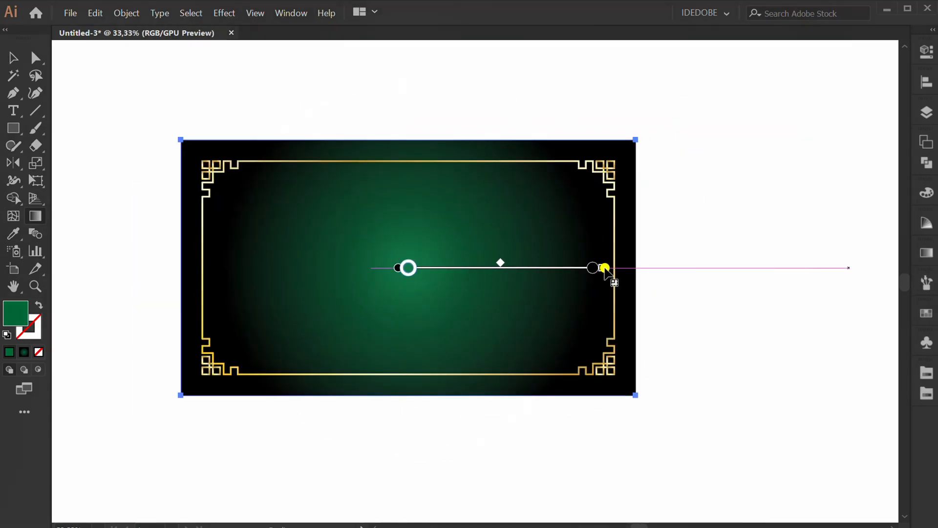
left_click_drag(614, 267, 746, 279)
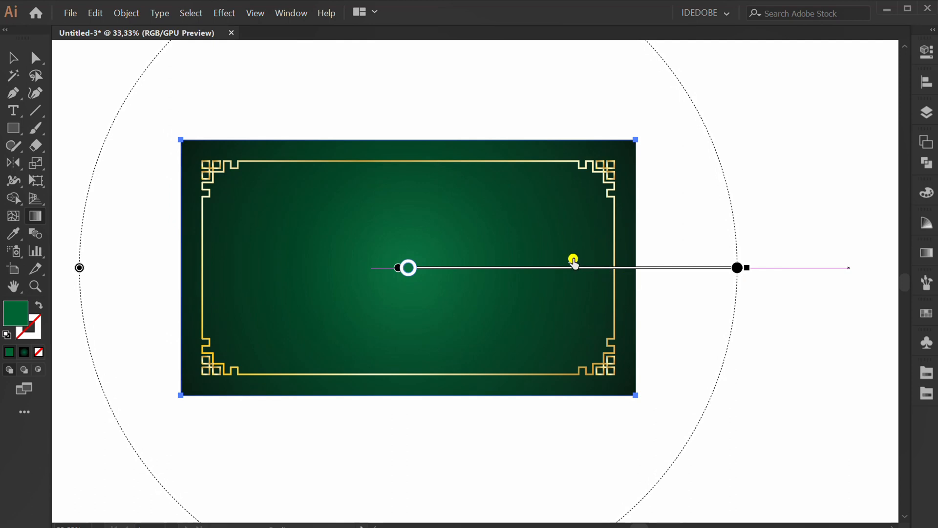
left_click_drag(574, 262, 654, 280)
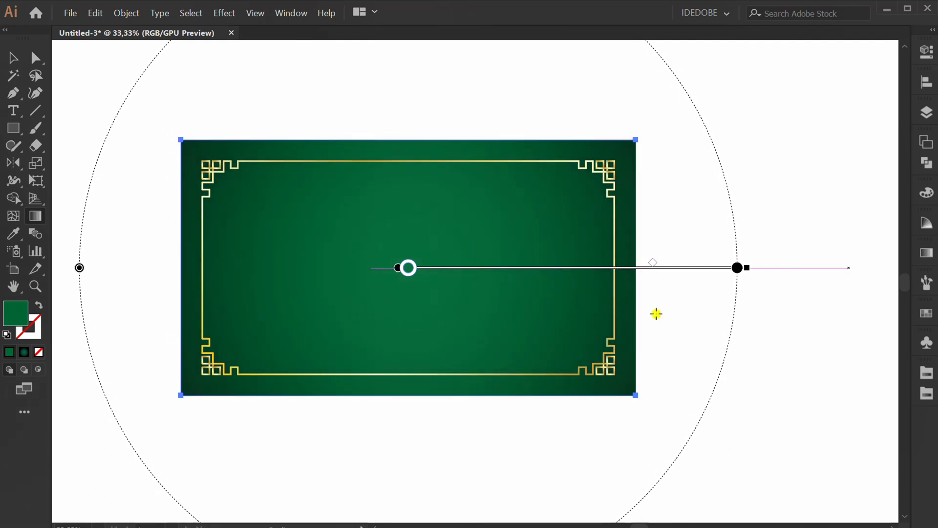
key("v")
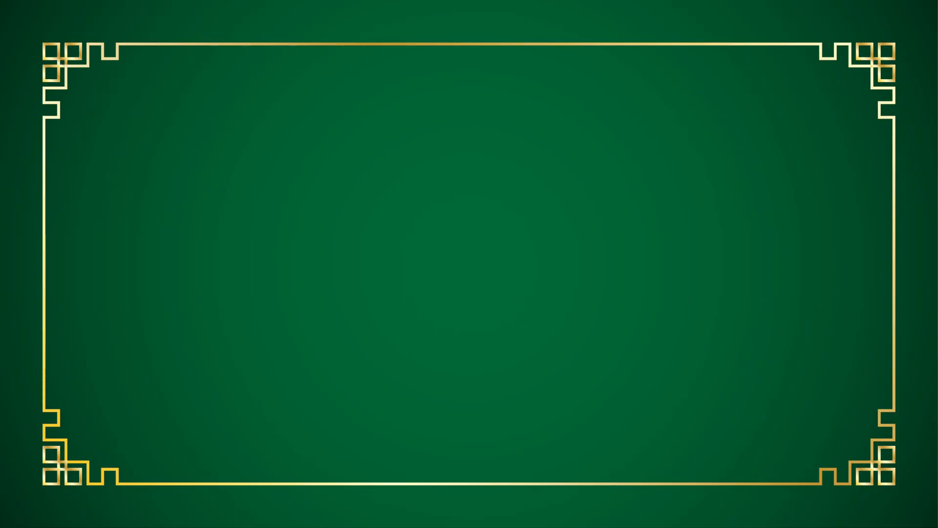